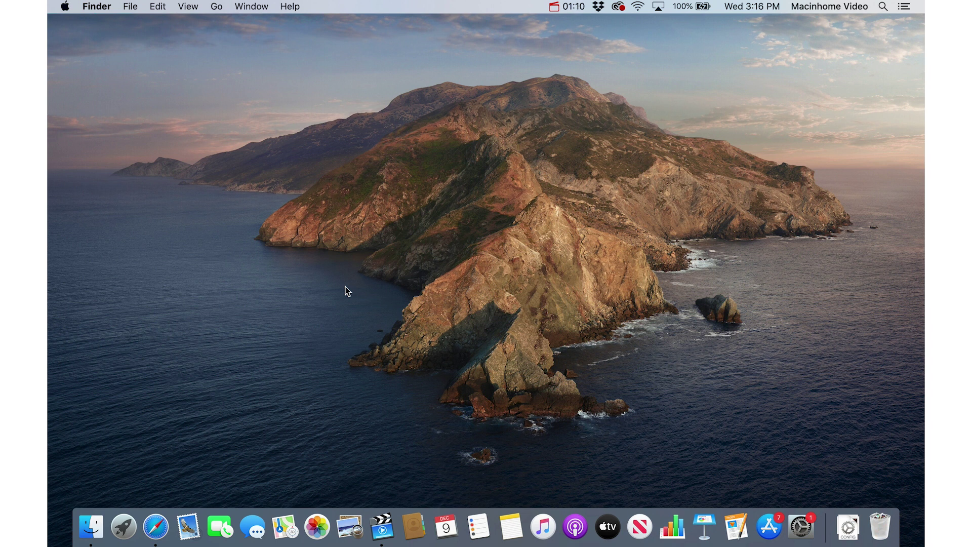
Enter a first name and a last name on the Create Your Apple ID form.
left_click(156, 529)
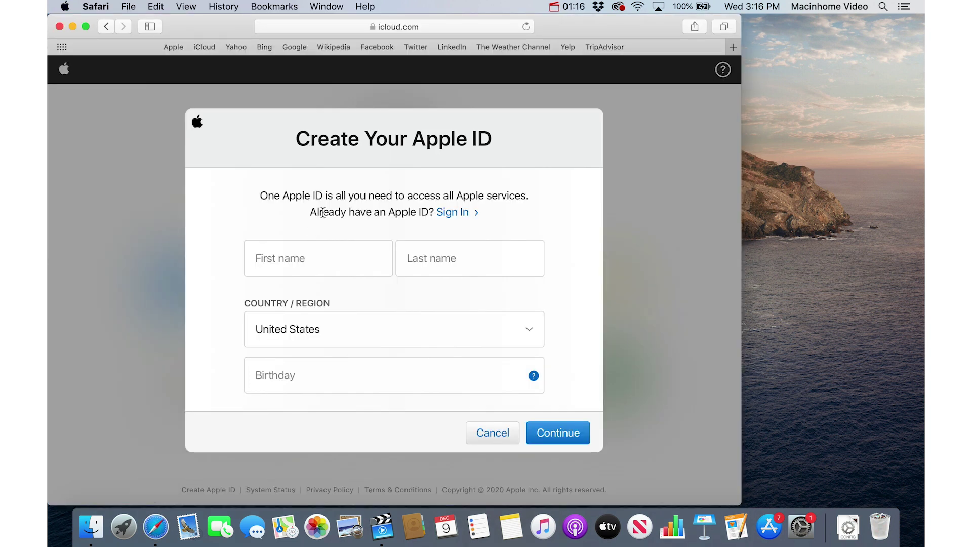
left_click(302, 266)
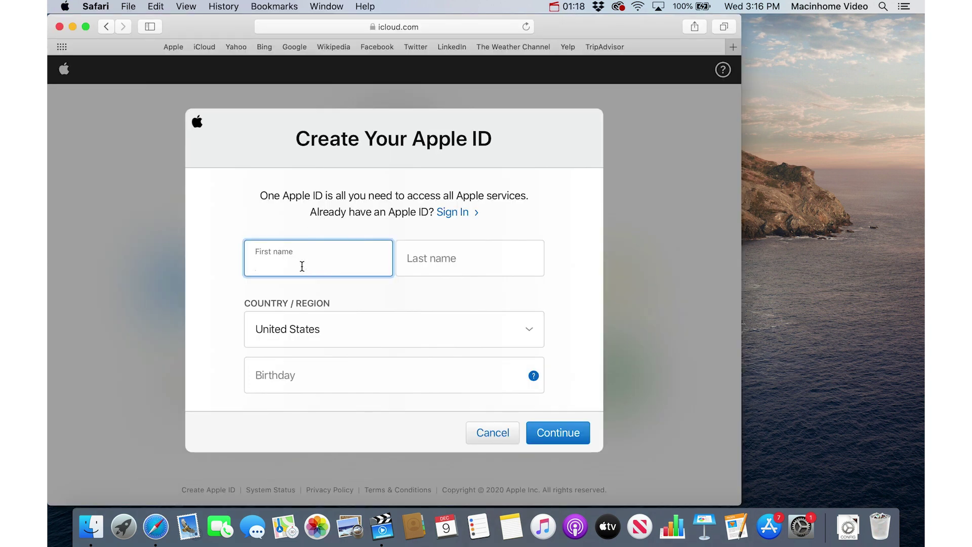
key("Tab")
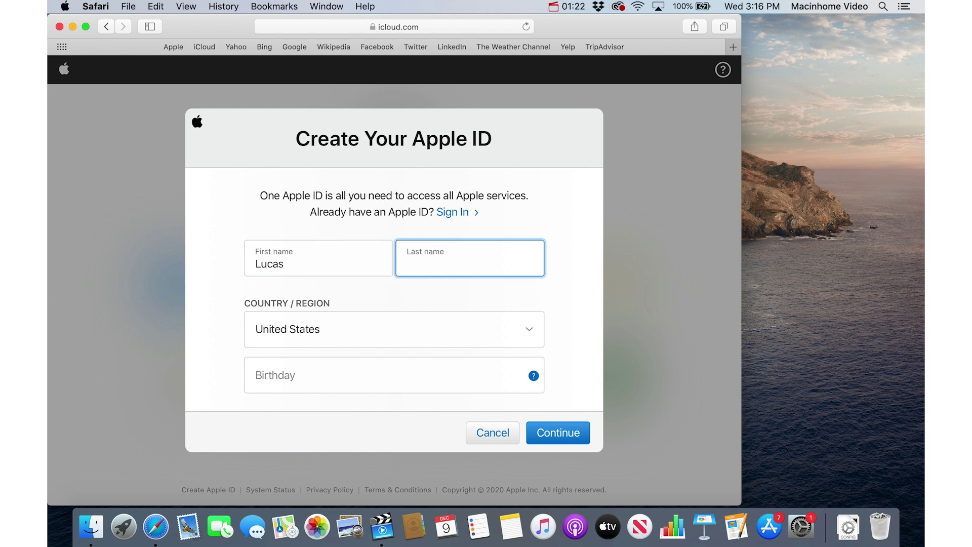
key("Tab")
key("Tab")
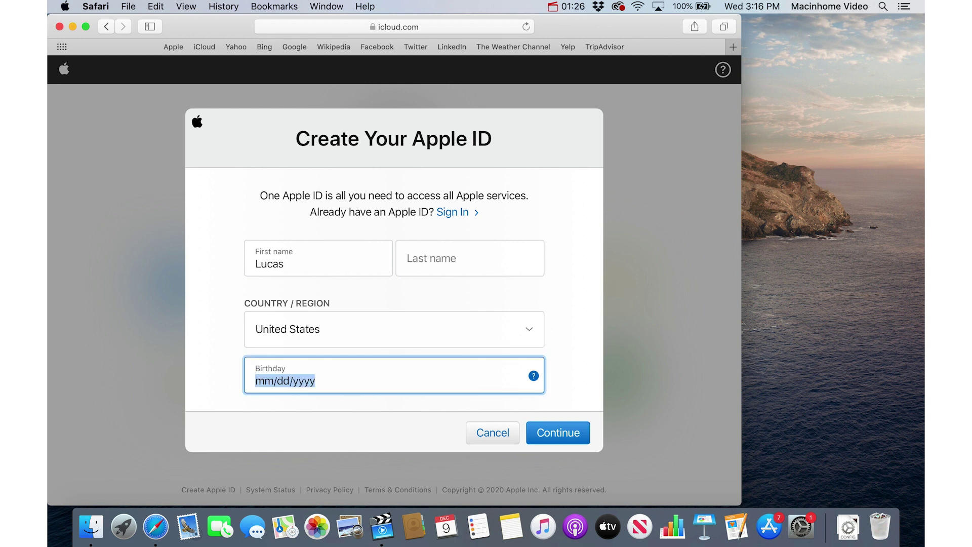
key("shift+Tab")
key("shift+Tab")
key("shift+Tab")
key("Tab")
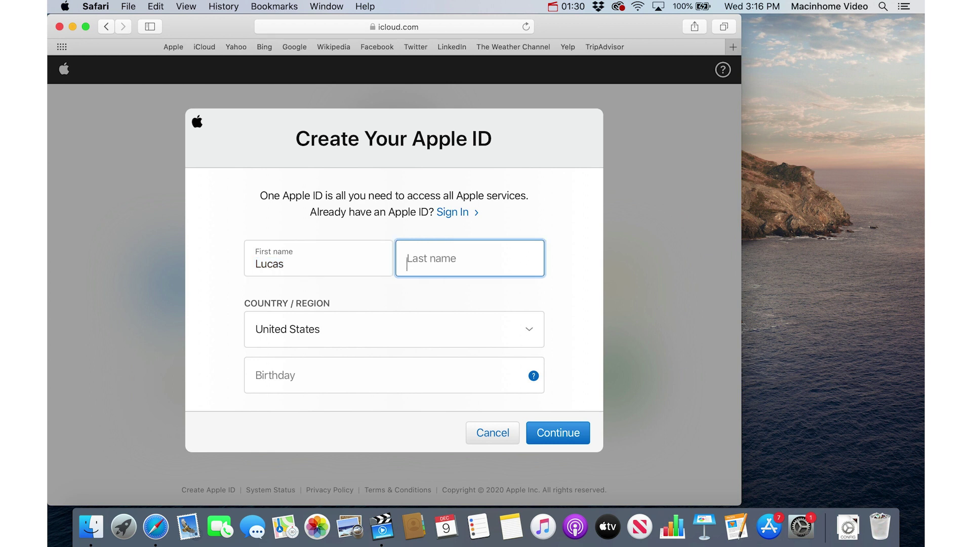
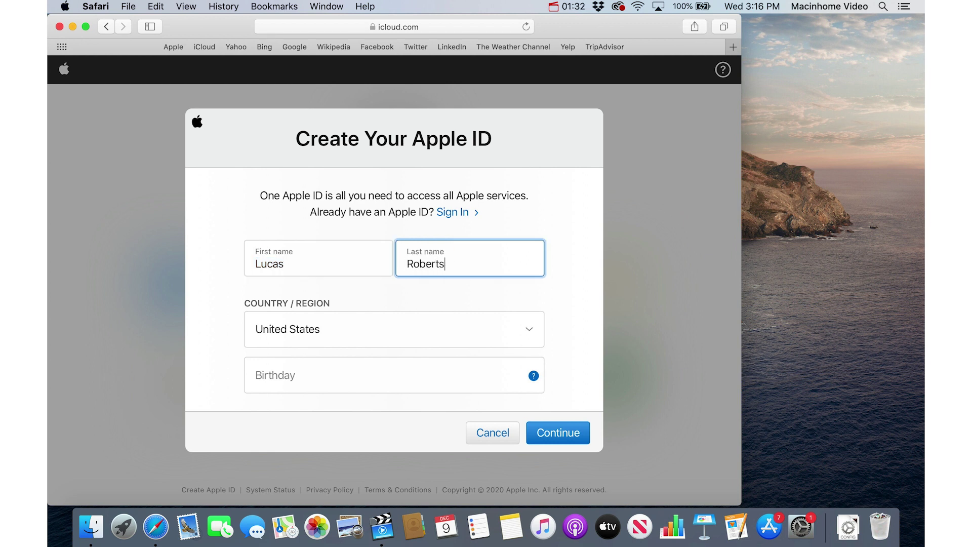
Set the Country/Region to Canada.
key("Tab")
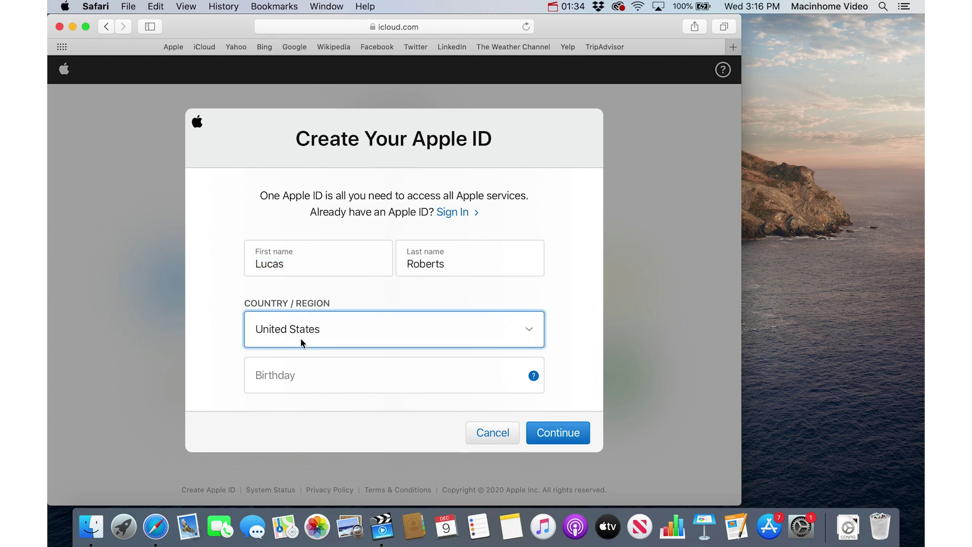
left_click(412, 332)
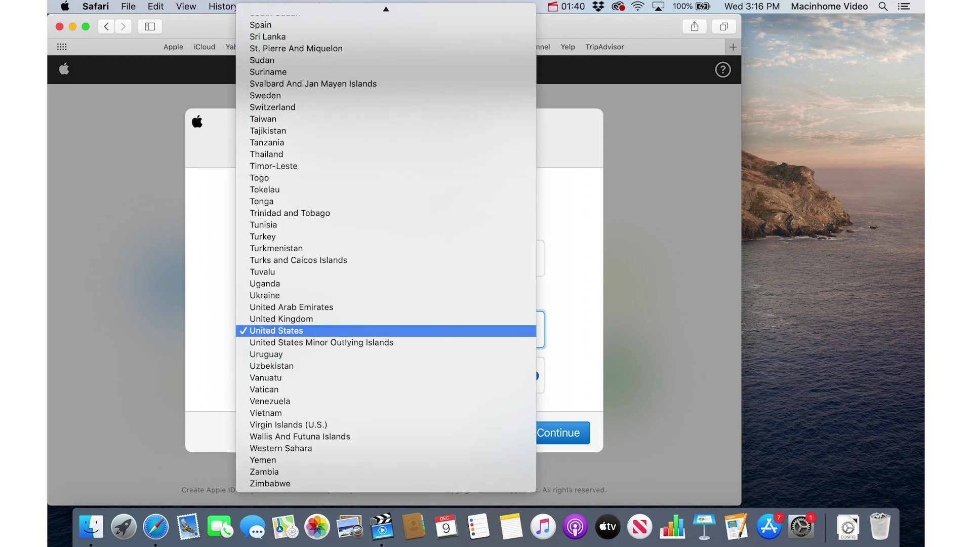
type("can")
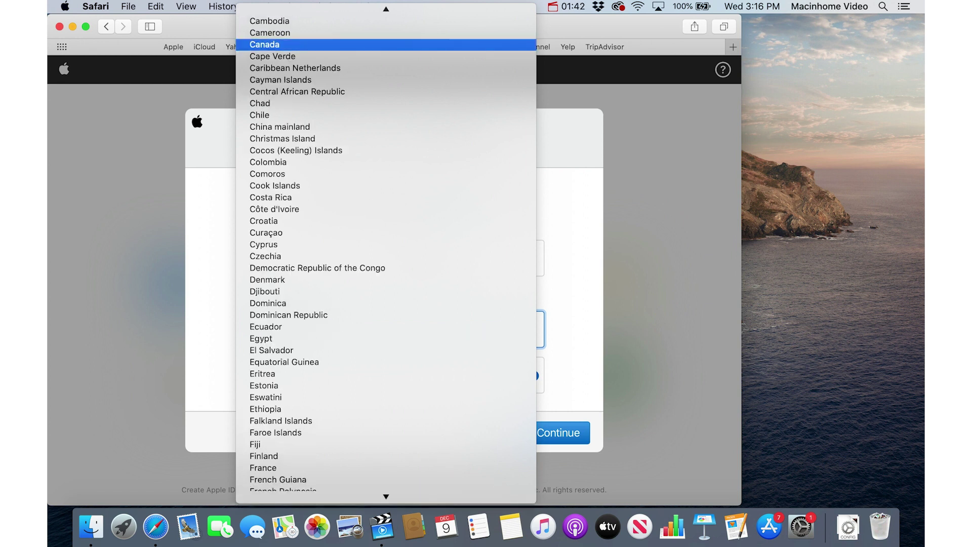
key("Down")
key("Up")
key("Up")
key("Down")
key("Return")
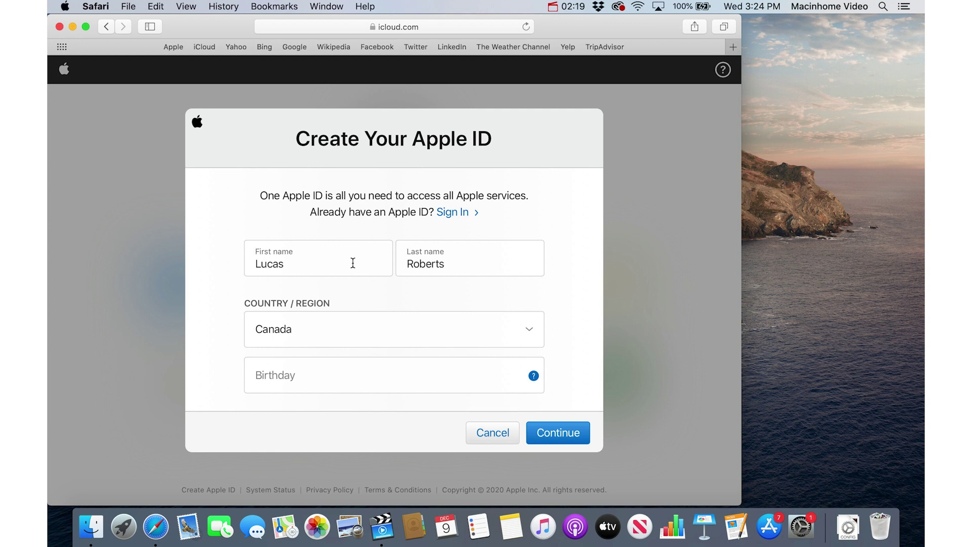
Go to the LastWeekTonight YouTube page through the address bar's history suggestion.
key("super+l")
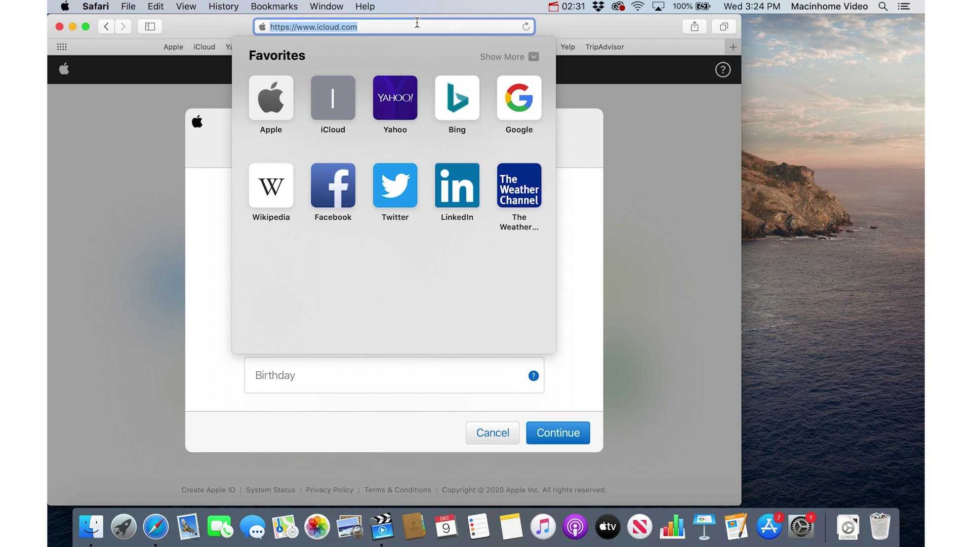
type("lastweekt")
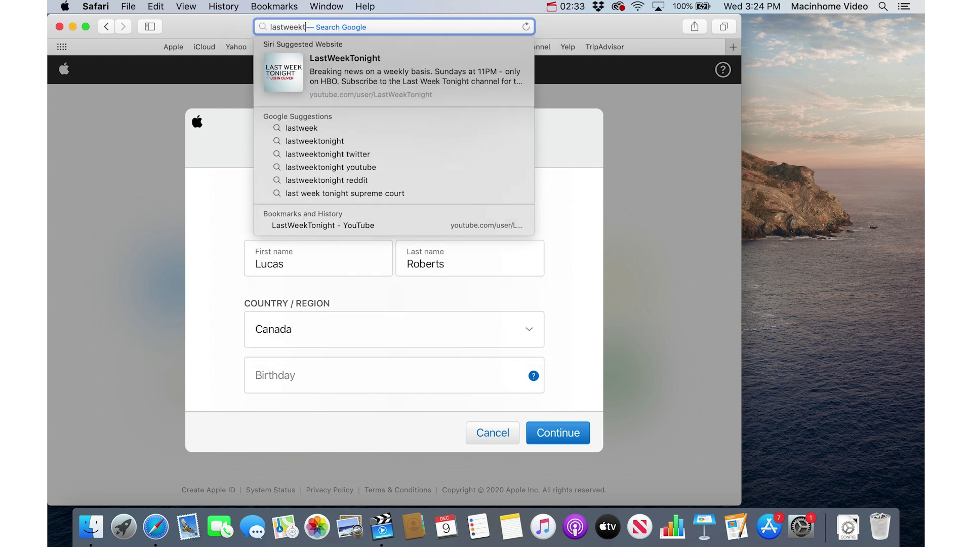
type("onight")
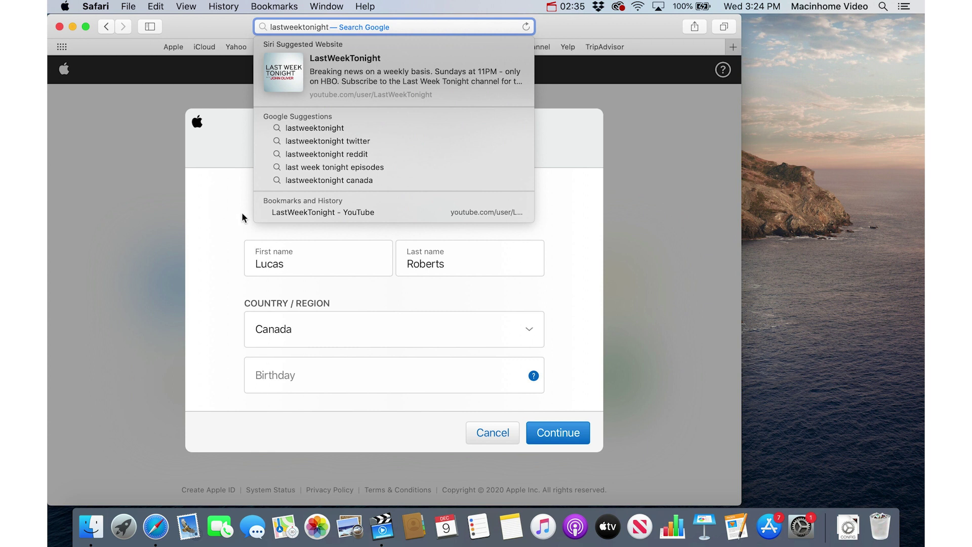
left_click(417, 212)
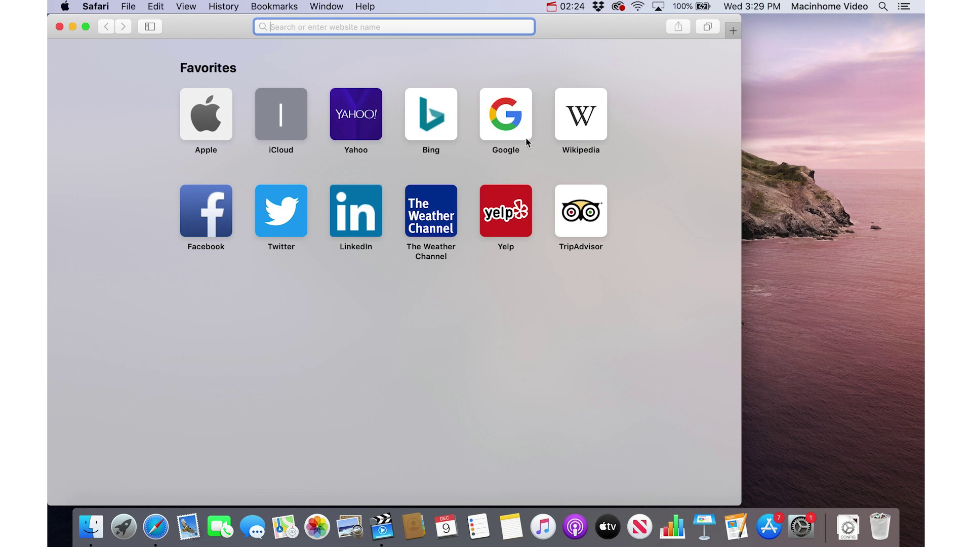
Search Google for 'how to change a lightbulb' and scroll through the results.
type("google")
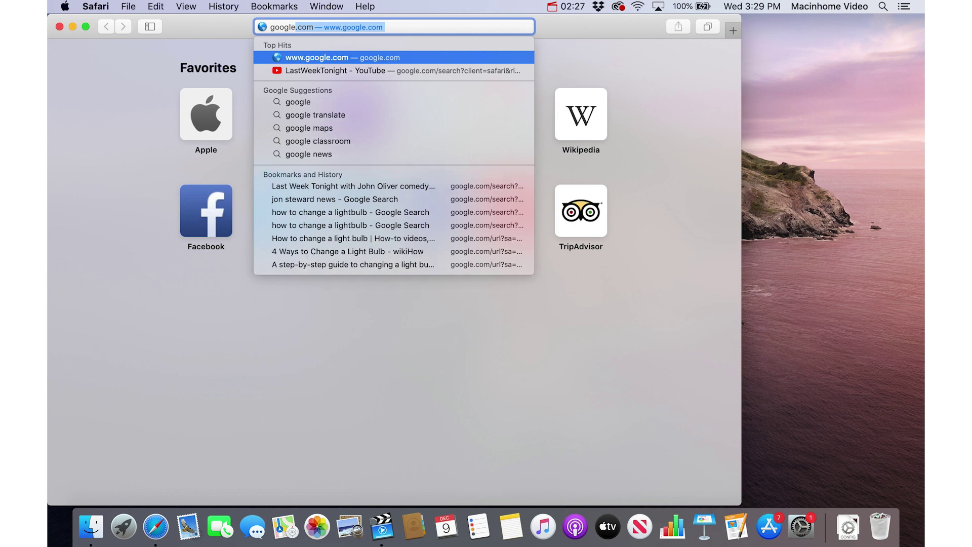
key("Return")
type("how ")
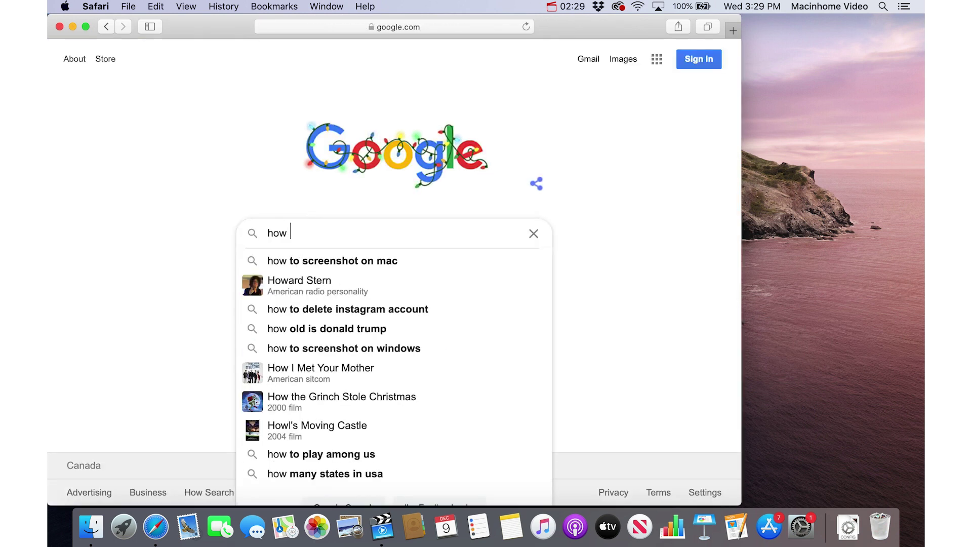
type("to change a lightbulb")
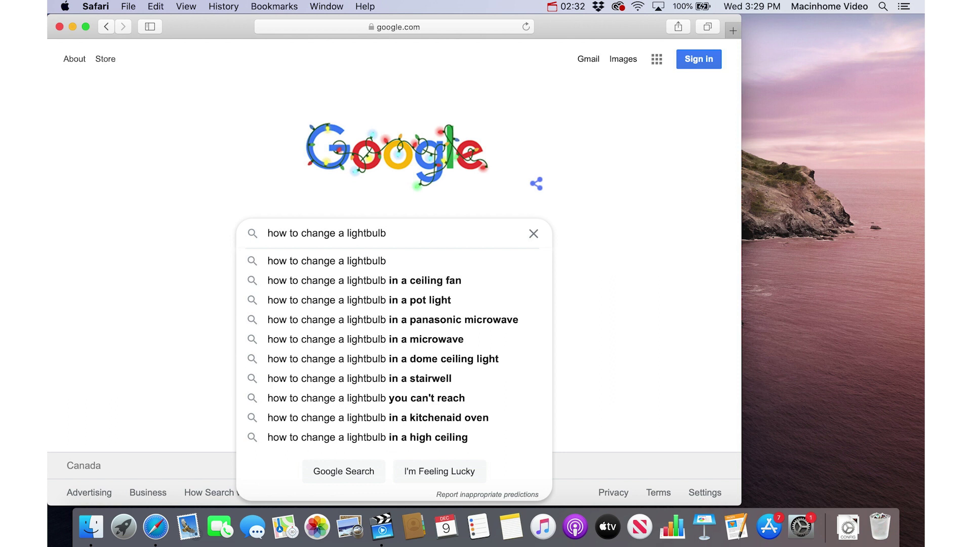
key("Return")
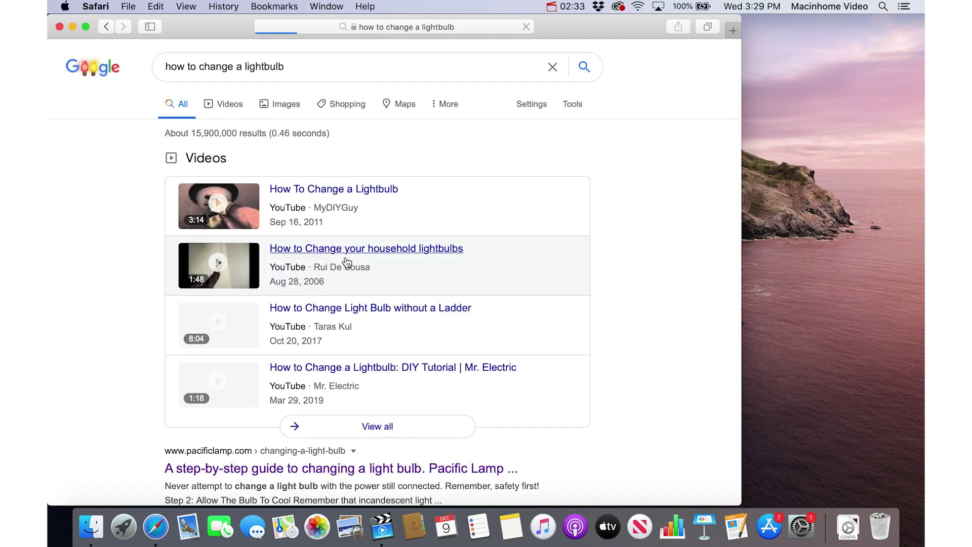
scroll(352, 238, "down", 5)
scroll(353, 241, "down", 3)
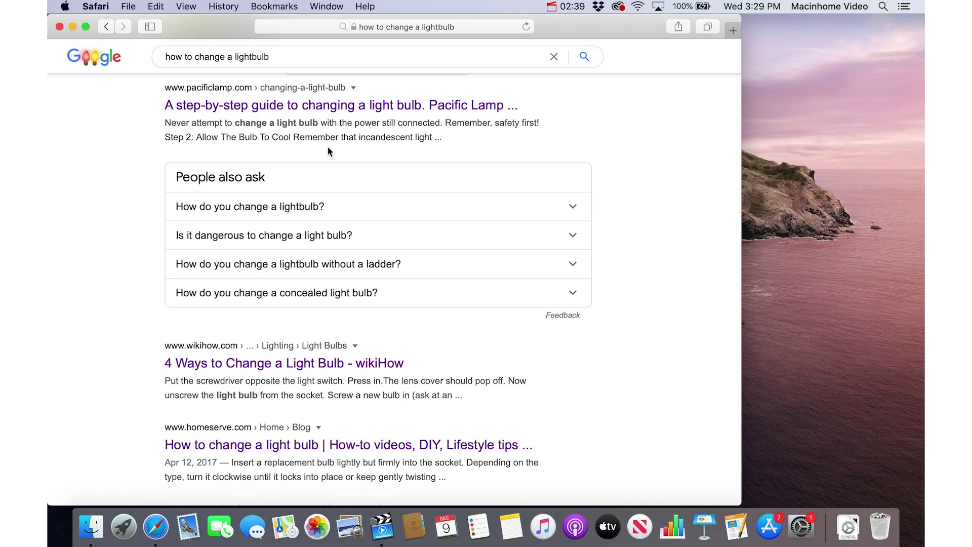
Open the Pacific Lamp, wikiHow and HomeServe results in new tabs, then review each tab.
left_click(307, 107, "super")
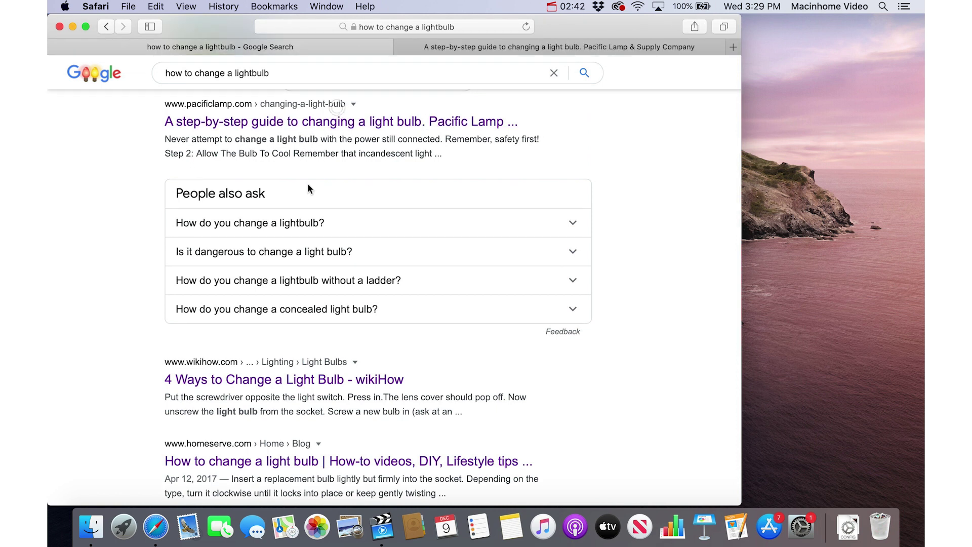
left_click(292, 387, "super")
left_click(285, 462, "super")
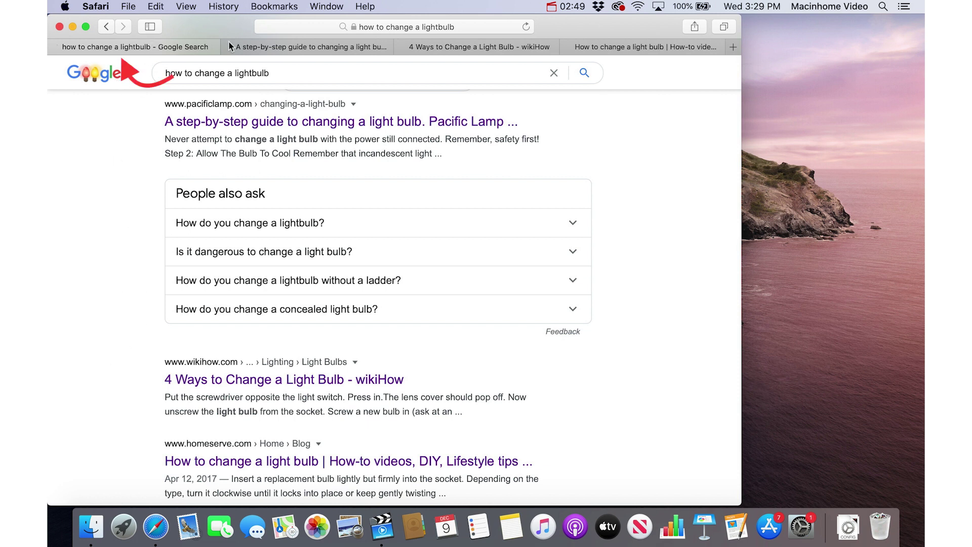
left_click(313, 50)
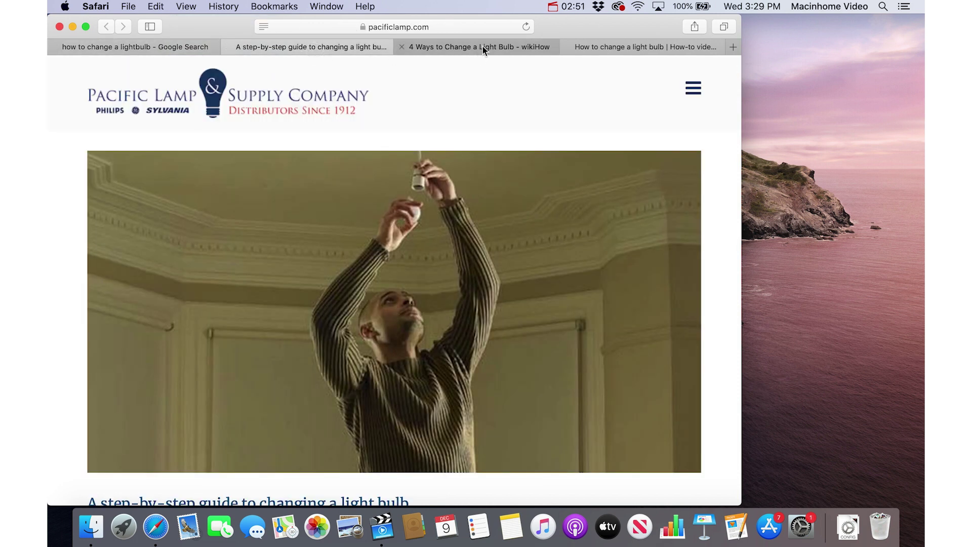
left_click(482, 48)
left_click(636, 48)
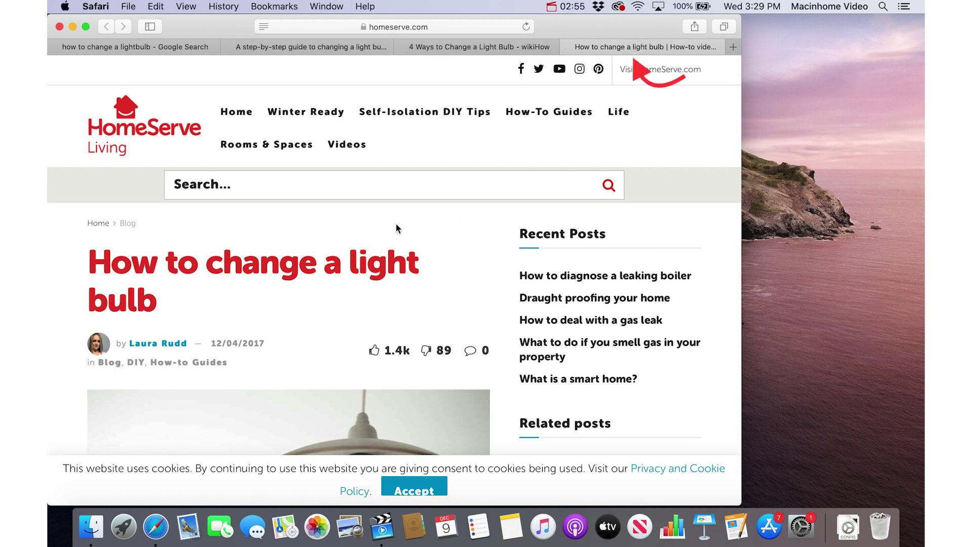
scroll(396, 224, "down", 3)
scroll(393, 159, "up", 3)
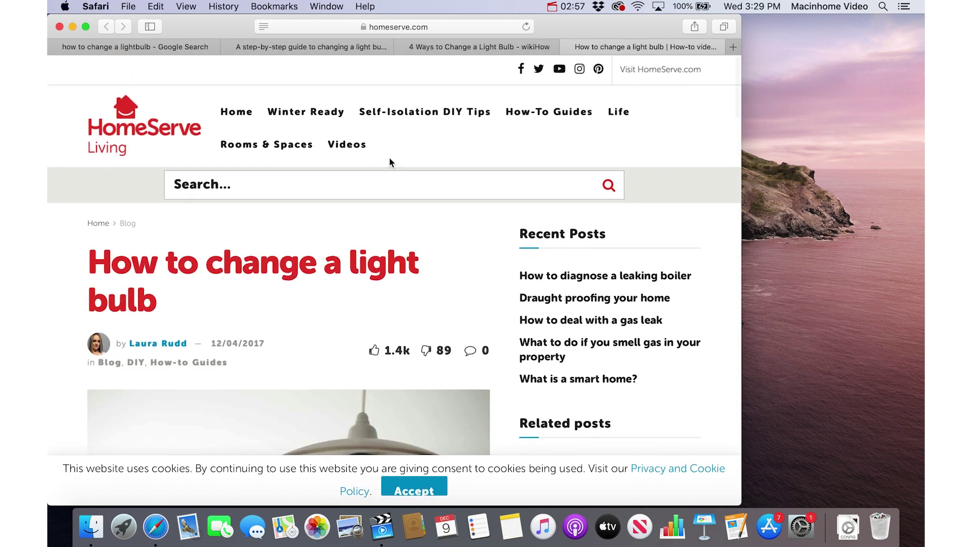
left_click(338, 45)
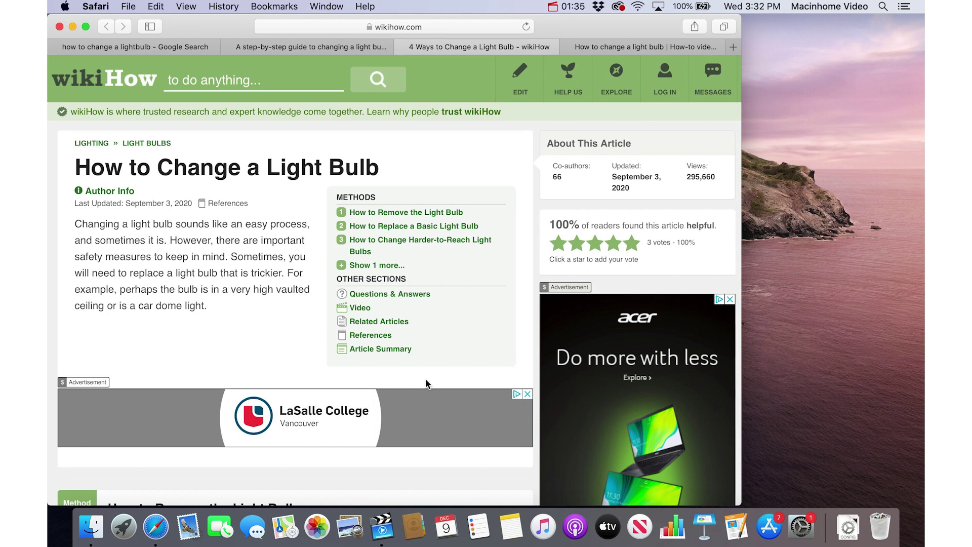
Open new Favorites tabs, then step left through the tabs toward the pacificlamp.com guide.
key("super+t")
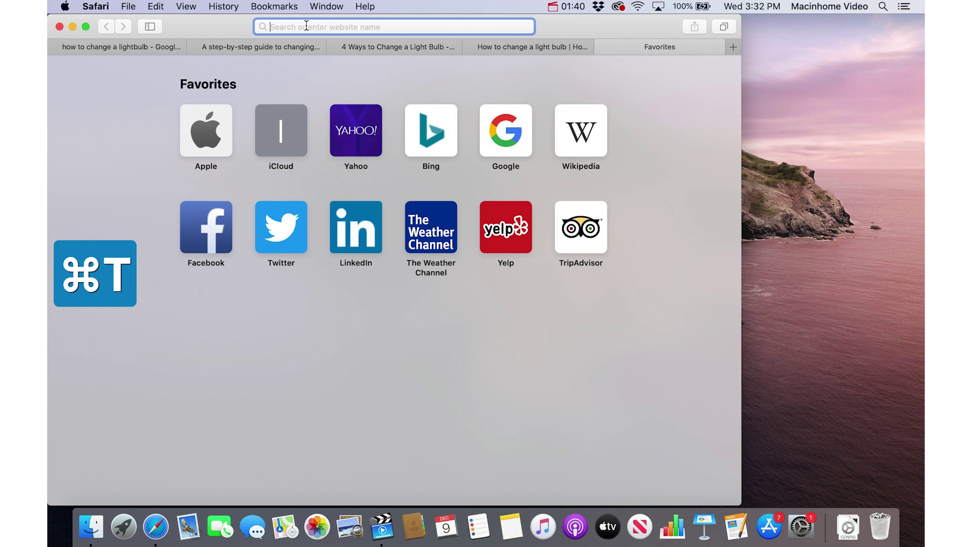
key("super+t")
key("super+t")
key("super+t")
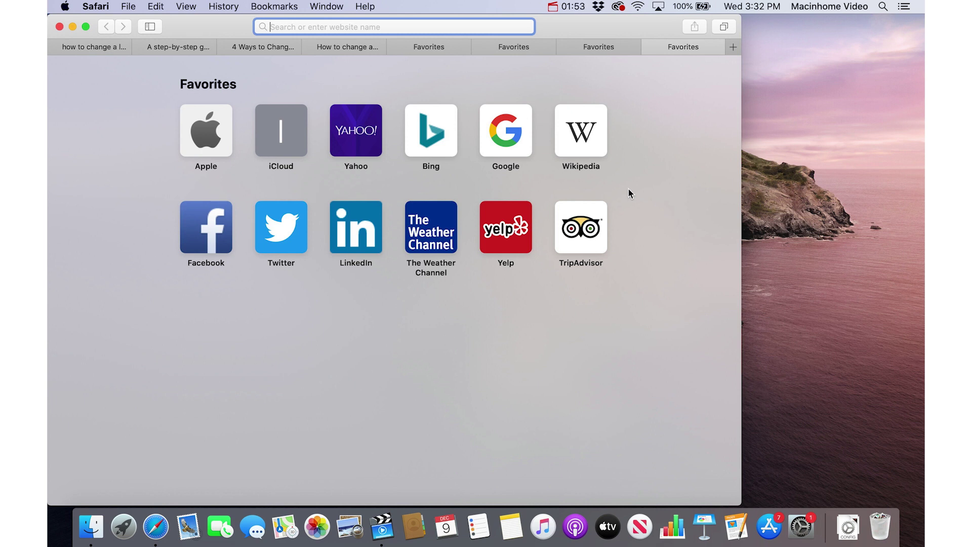
key("super+shift+bracketleft")
key("super+shift+bracketleft")
key("super+shift+bracketleft")
key("super+shift+bracketleft")
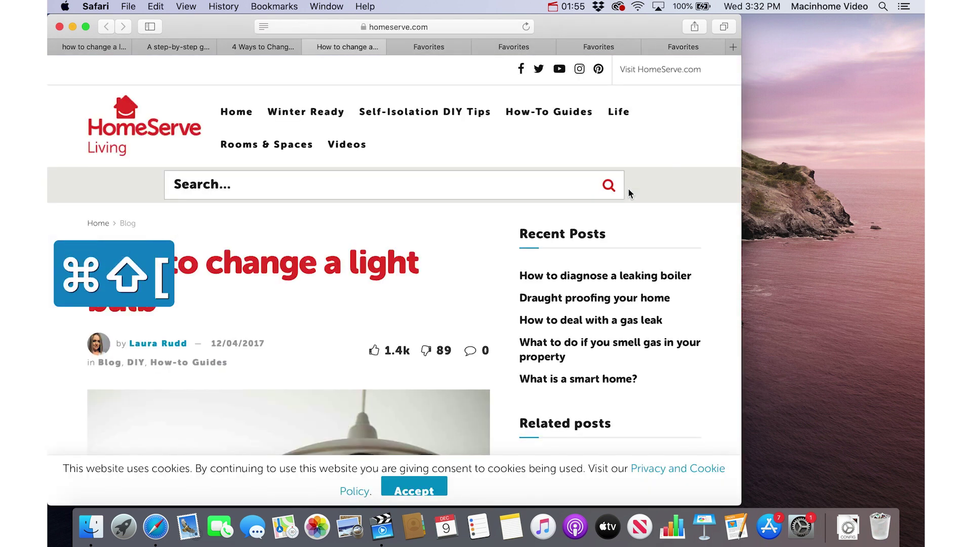
key("super+shift+bracketleft")
key("super+shift+bracketleft")
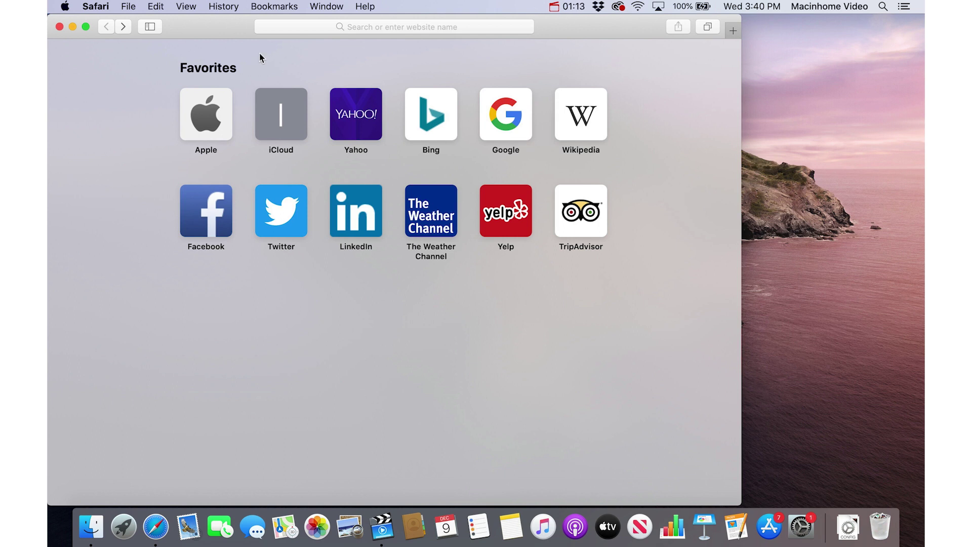
Show the Favorites bar and drag the Bing bookmark off it.
left_click(187, 7)
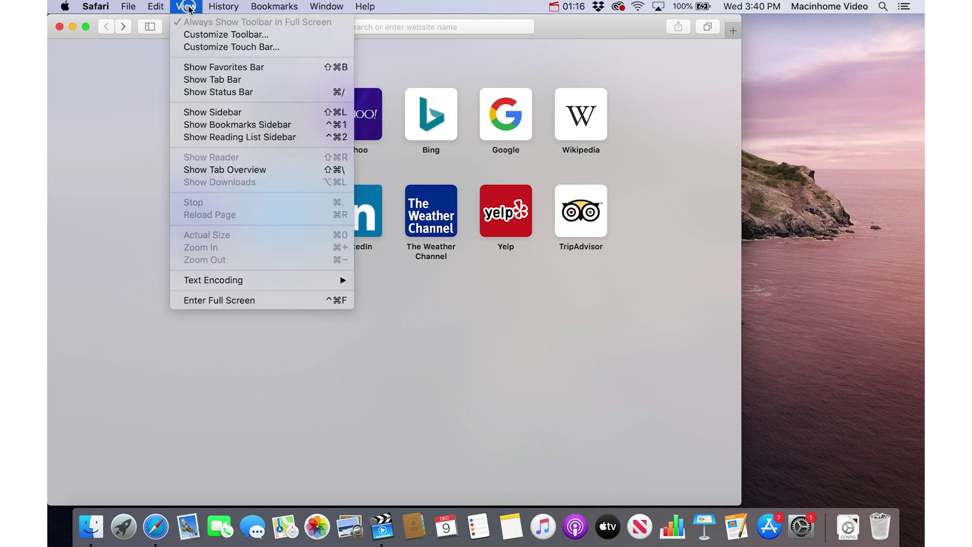
left_click(295, 71)
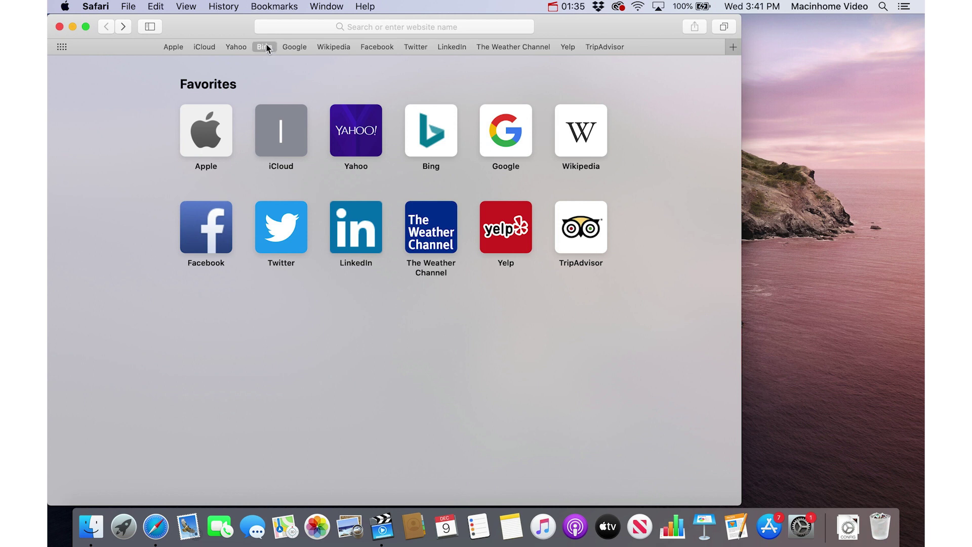
left_click_drag(266, 48, 314, 87)
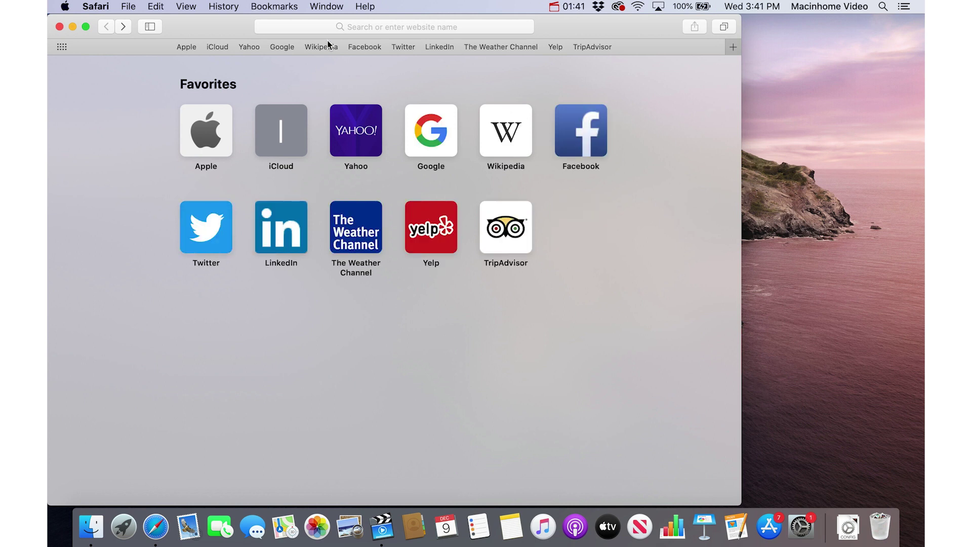
Load youtube.com and add it to the front of the Favorites bar.
left_click(368, 28)
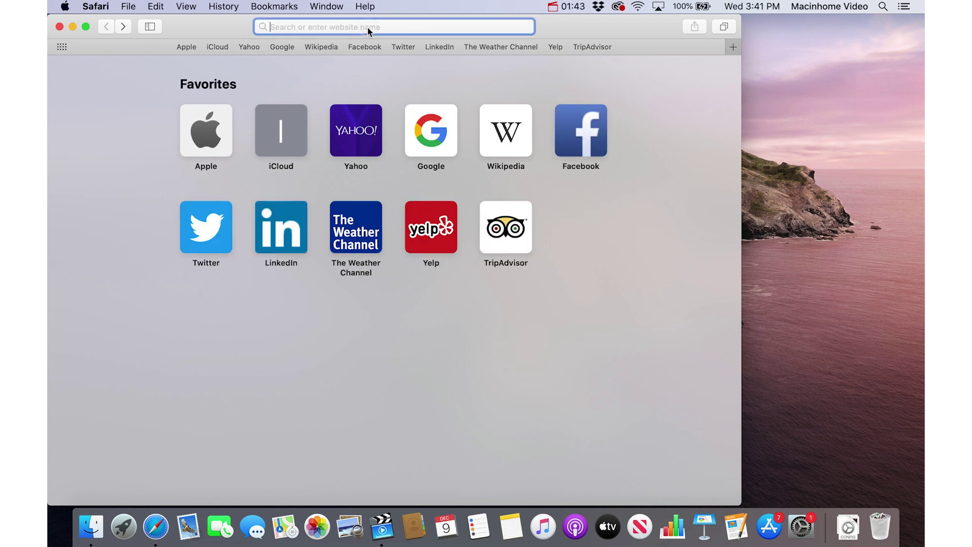
type("yout")
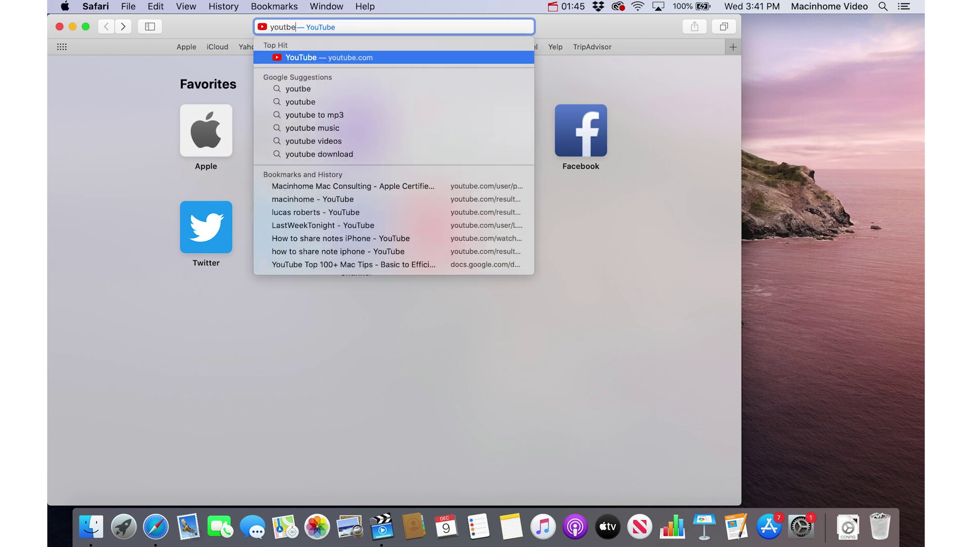
type("u")
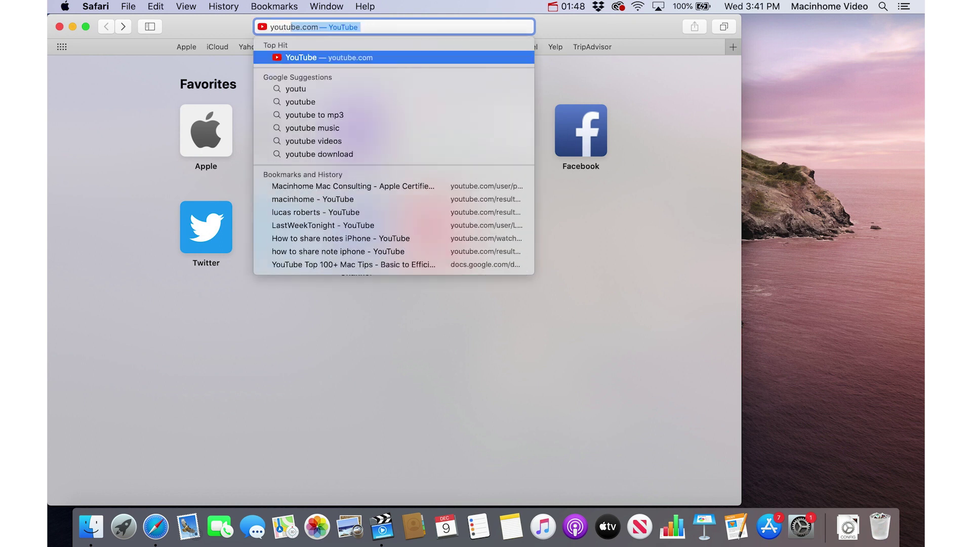
key("Return")
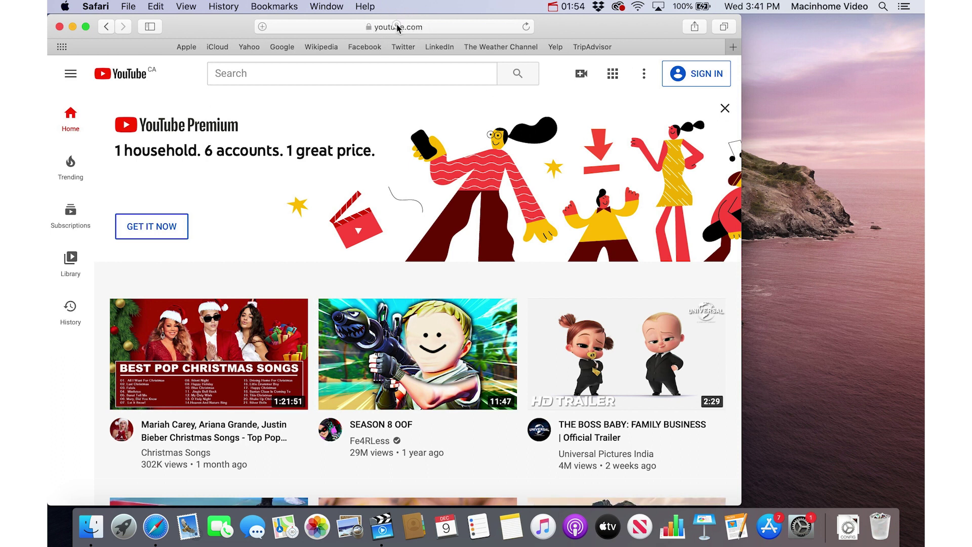
left_click_drag(398, 28, 168, 49)
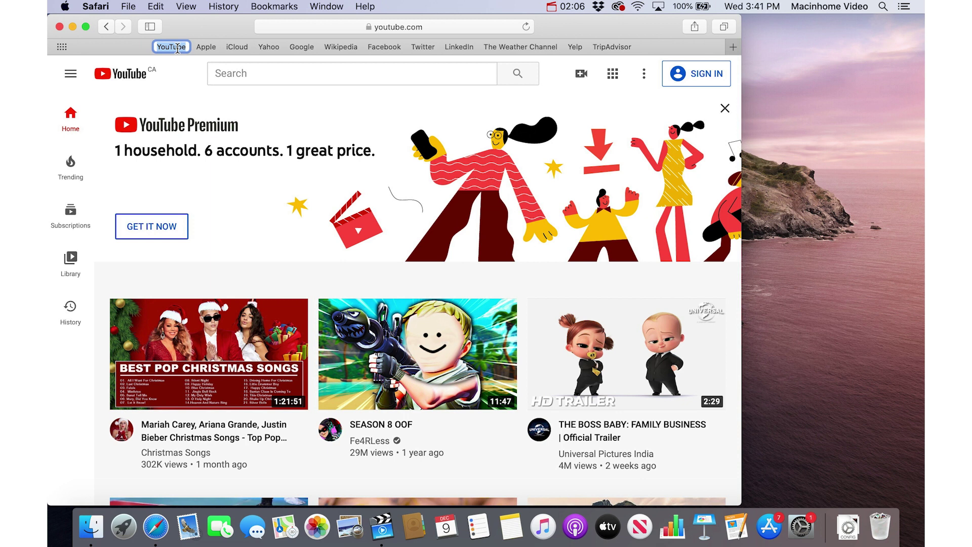
key("Return")
Load td.com and add it to the Favorites bar as a bookmark named TD.
left_click(388, 26)
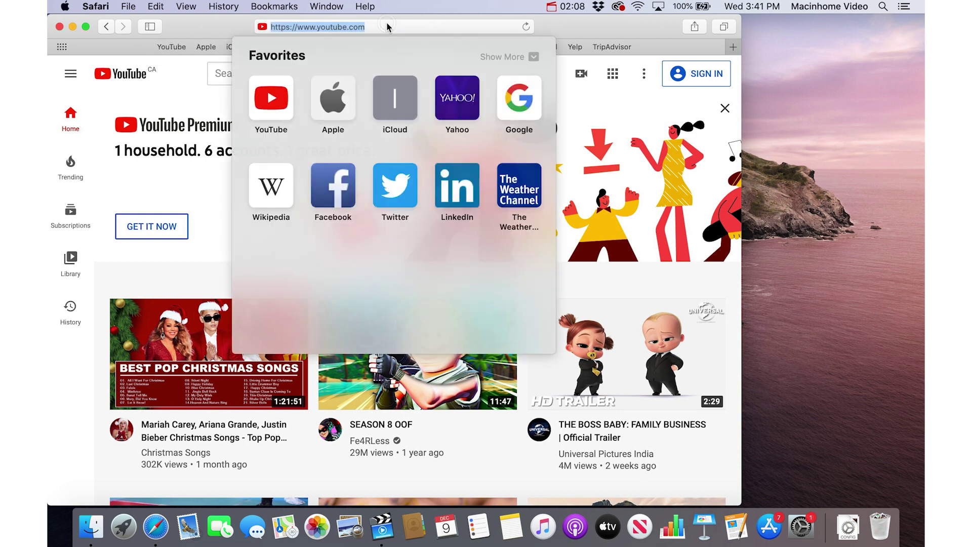
key("BackSpace")
type("td.com")
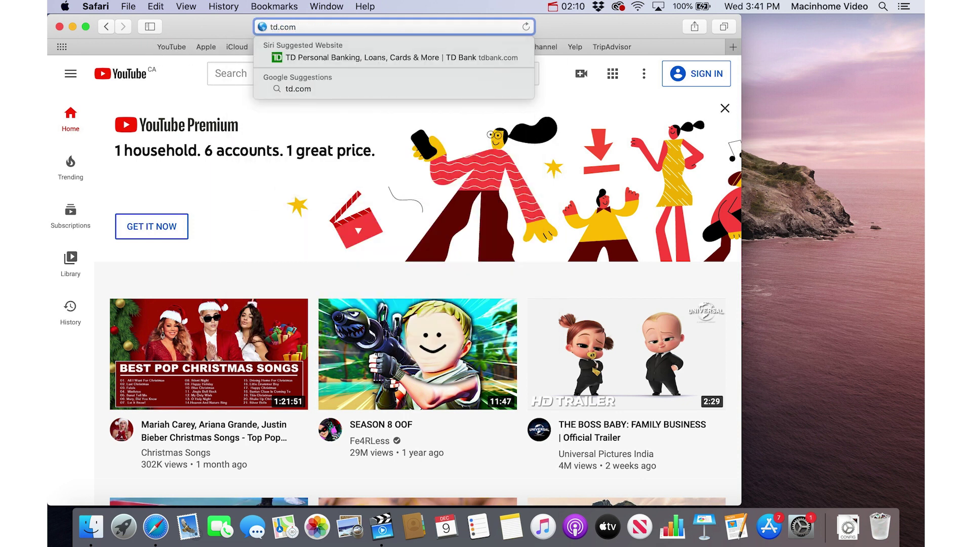
key("Return")
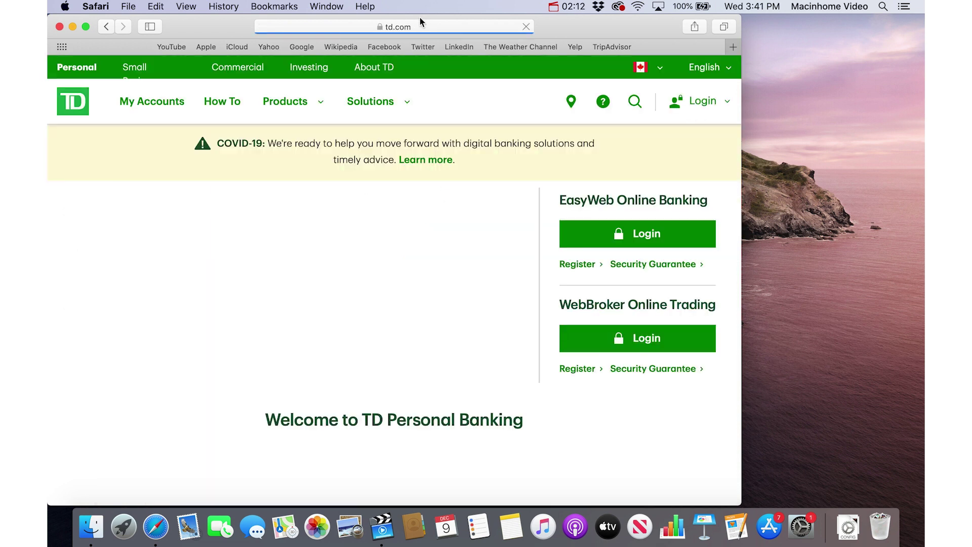
left_click_drag(402, 26, 191, 46)
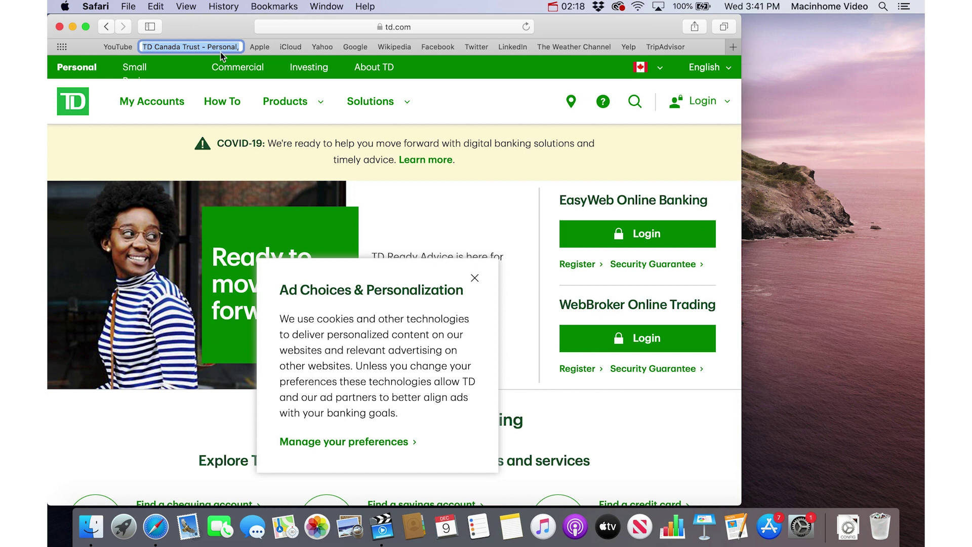
type("TD")
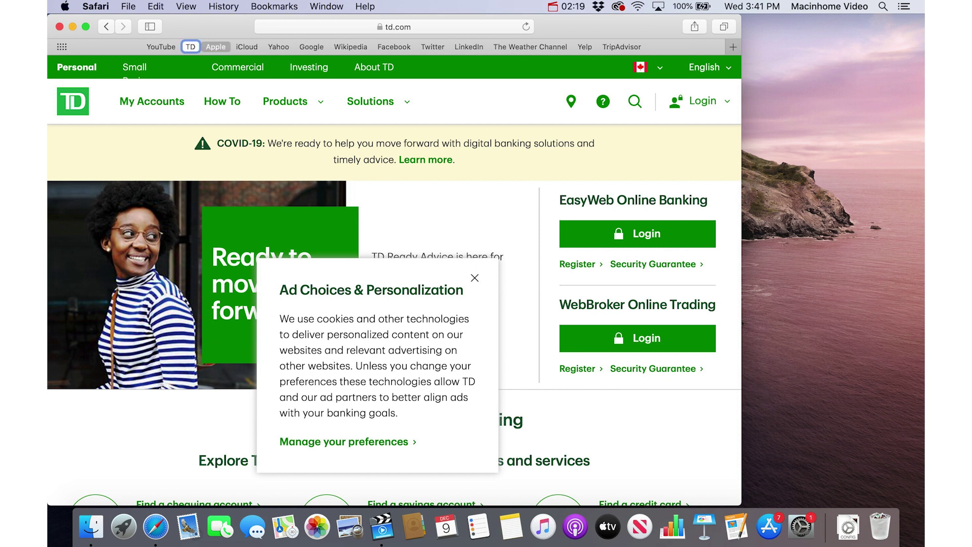
key("Return")
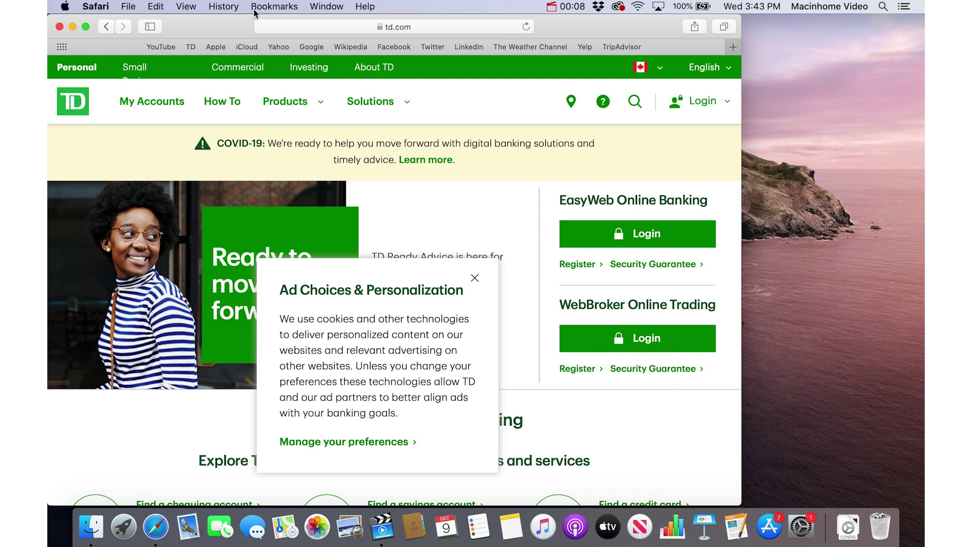
Uncheck 'Use ⌘-1 through ⌘-9 to switch tabs' in Safari's Tabs preferences.
left_click(101, 7)
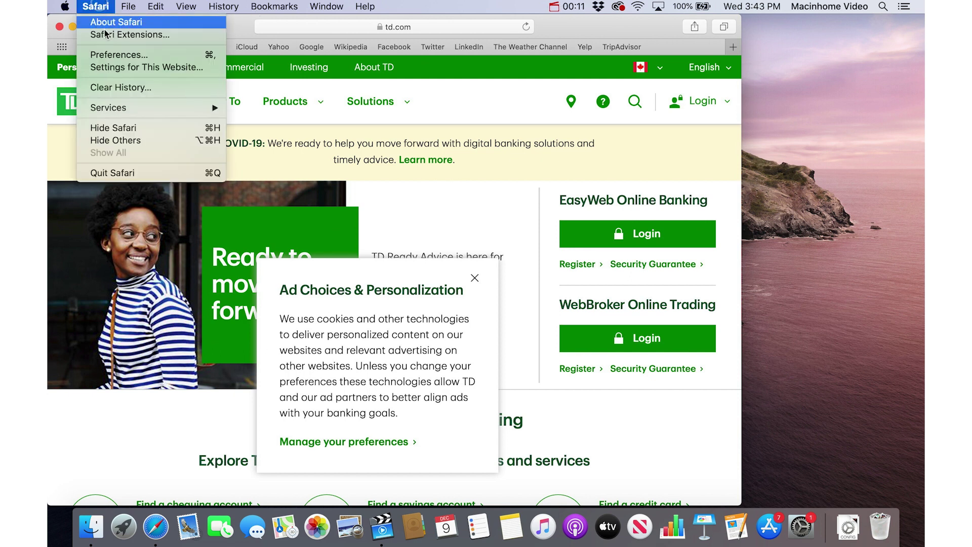
left_click(152, 54)
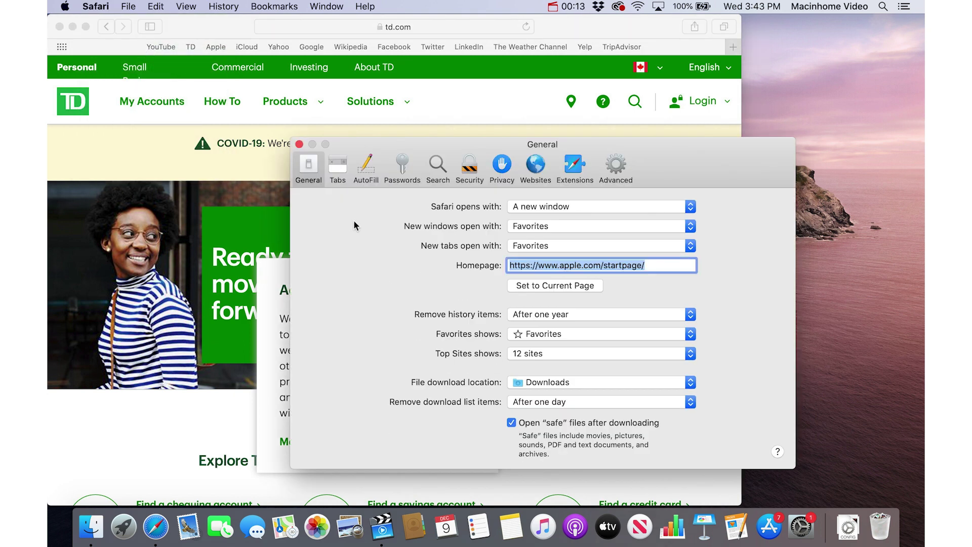
left_click(343, 164)
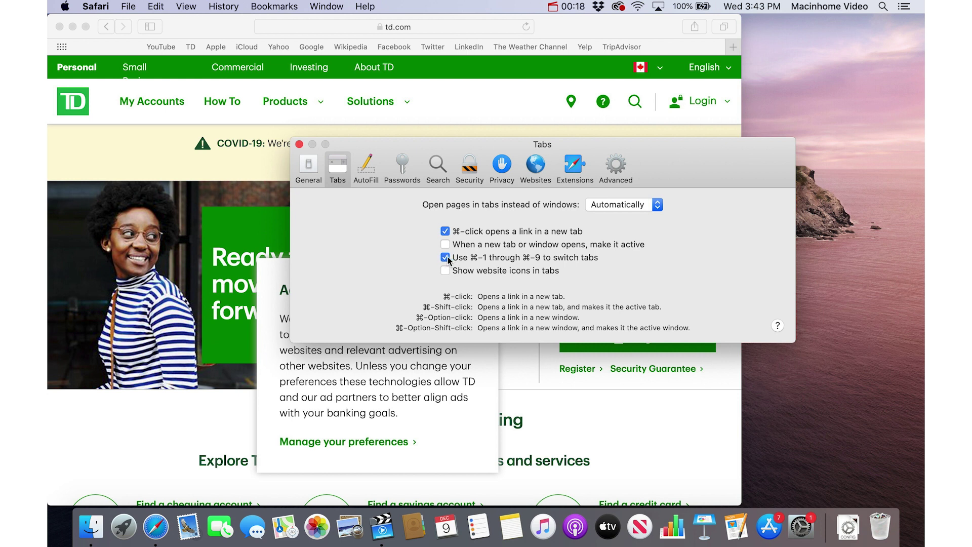
left_click(586, 258)
left_click(299, 144)
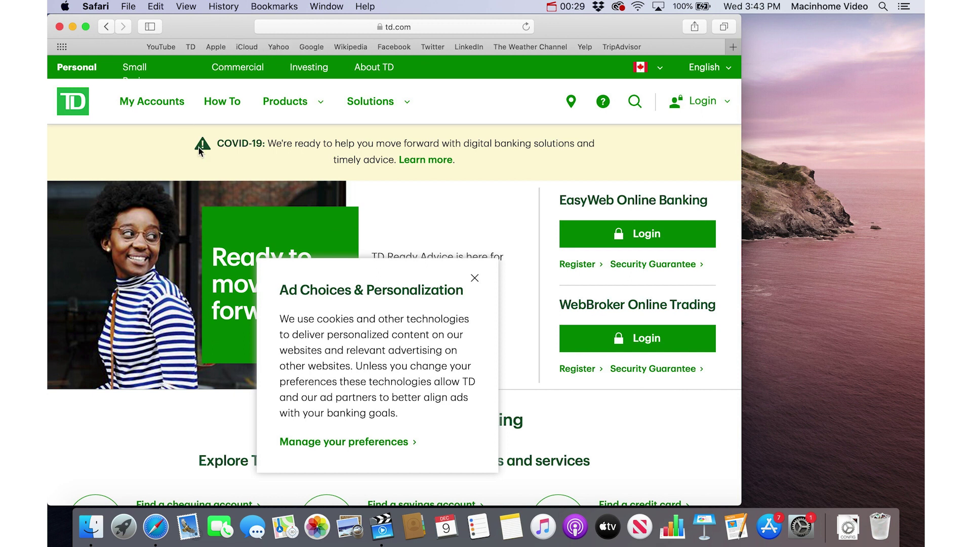
Load the YouTube, TD and Apple favorites into new tabs using Cmd-1, Cmd-2 and Cmd-3.
key("super+1")
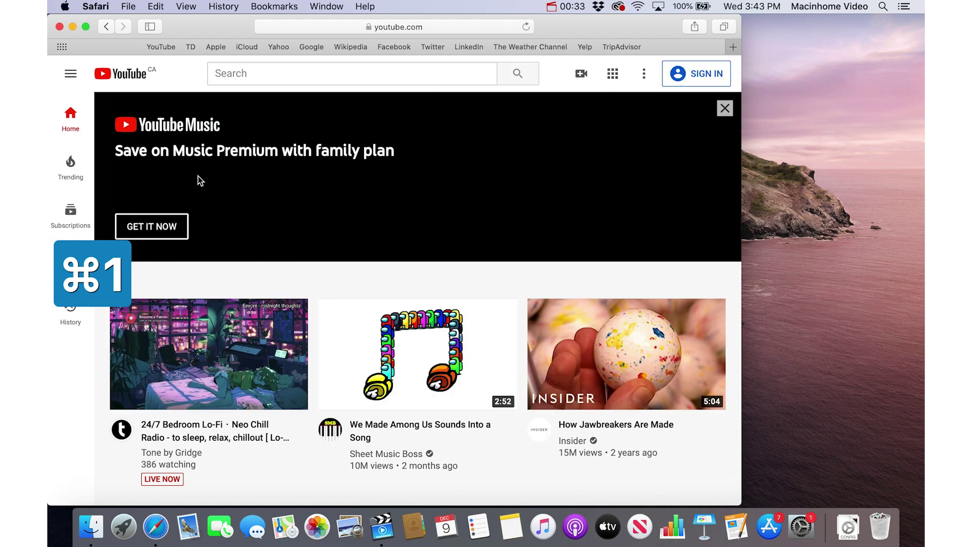
key("super+2")
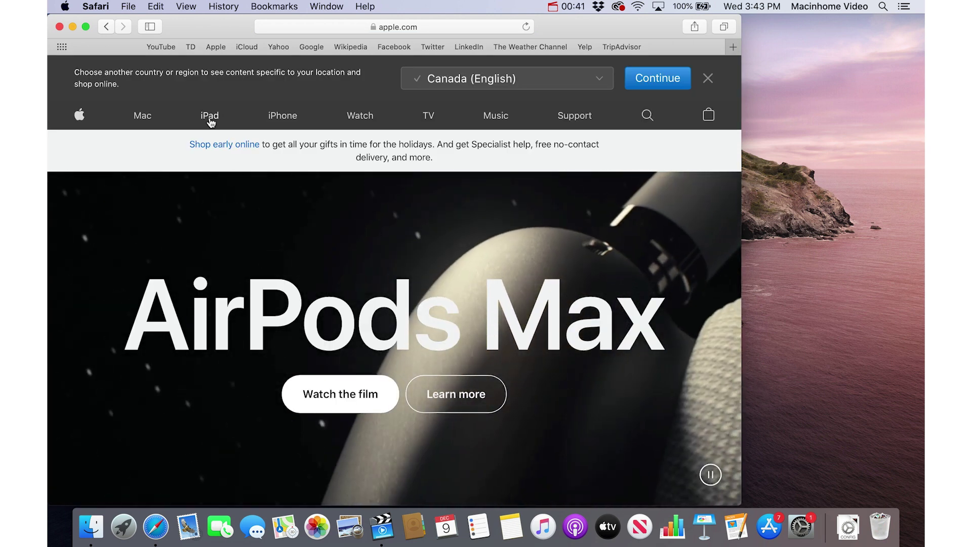
key("super+t")
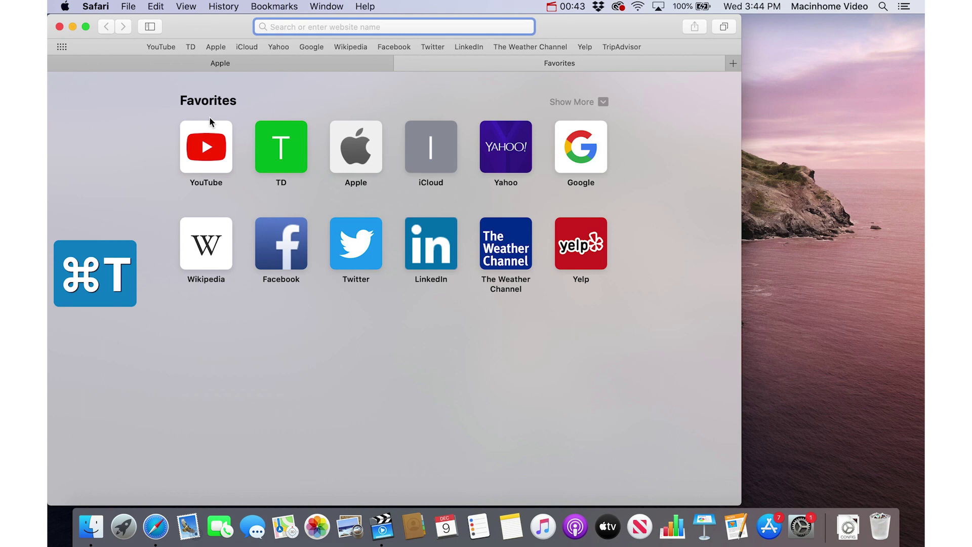
key("super+1")
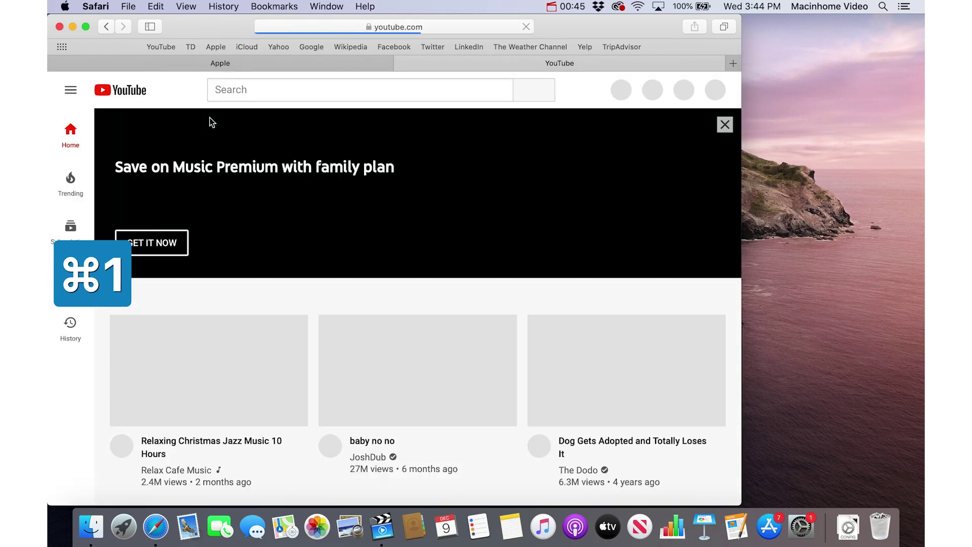
key("super+t")
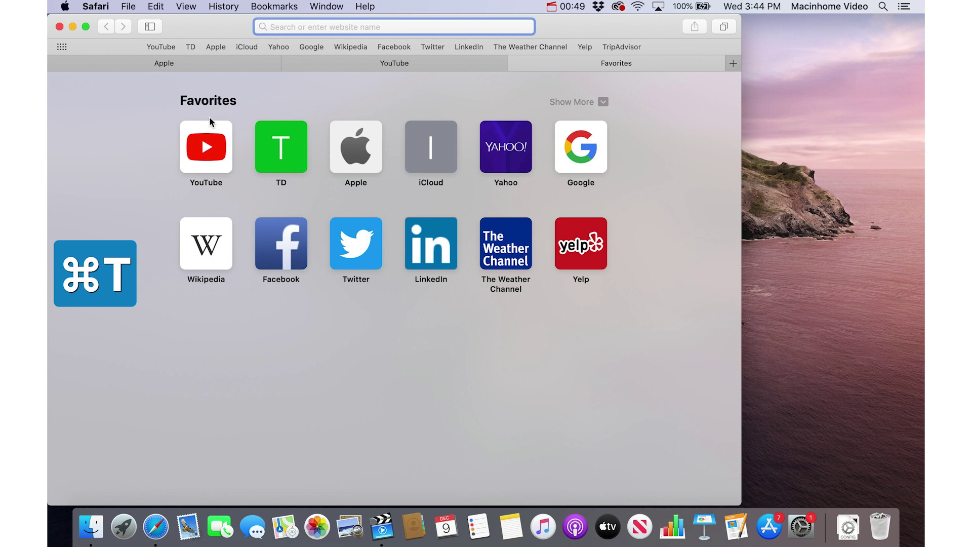
key("super+2")
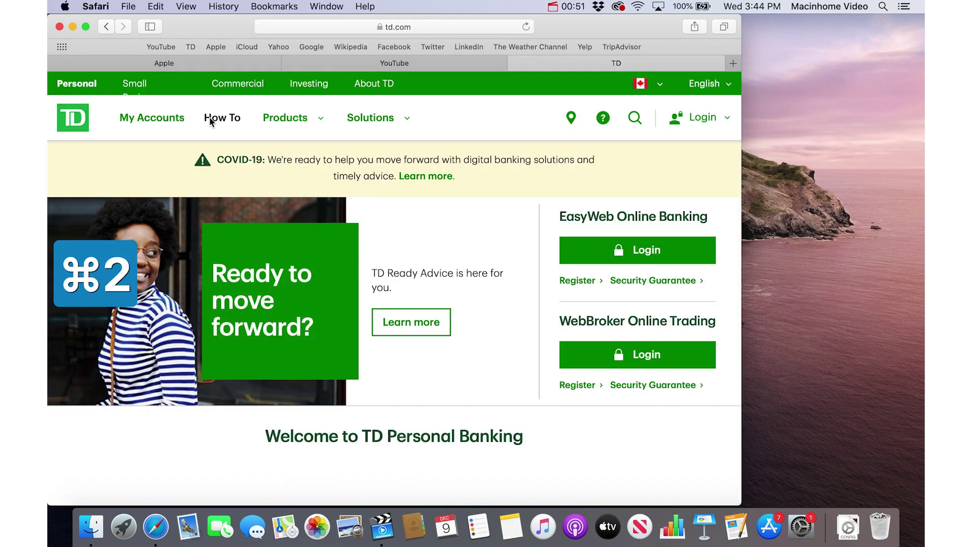
key("super+t")
key("super+3")
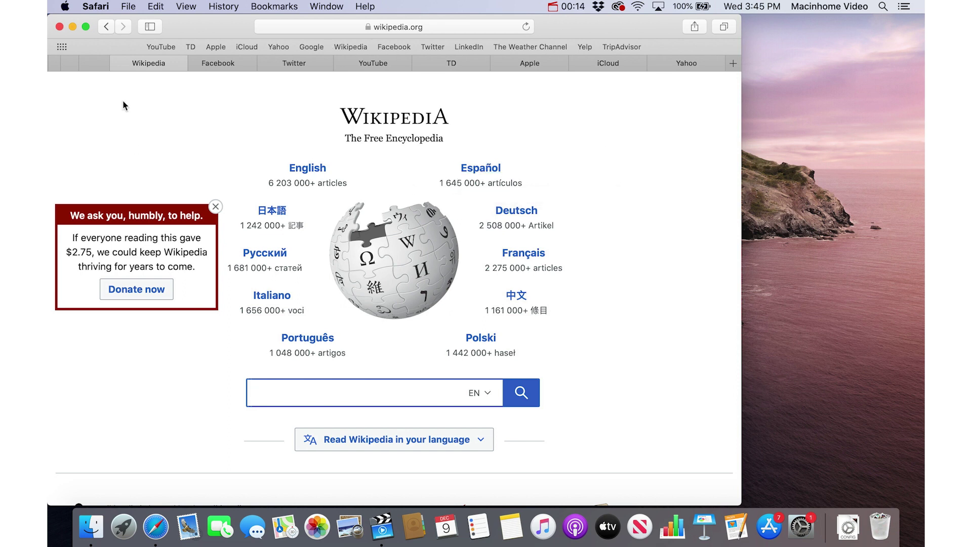
Close the Wikipedia, Facebook and Twitter tabs, then close every tab except YouTube.
mouse_move(195, 67)
key("super+w")
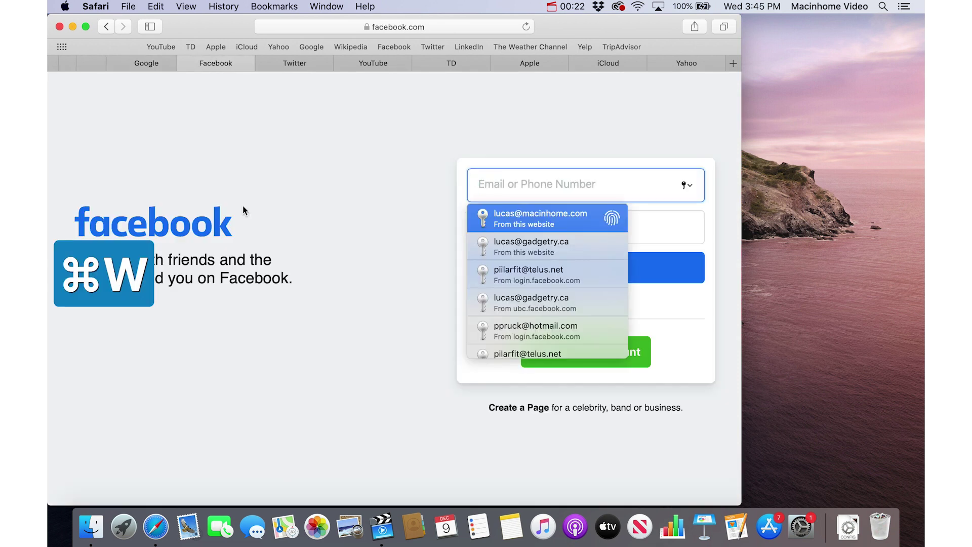
key("super+w")
key("super+w")
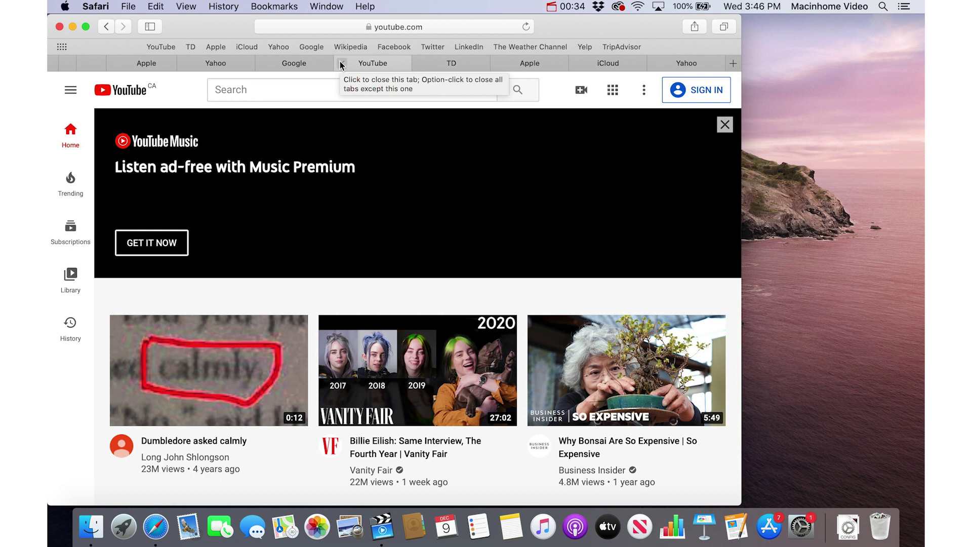
left_click(342, 63, "alt")
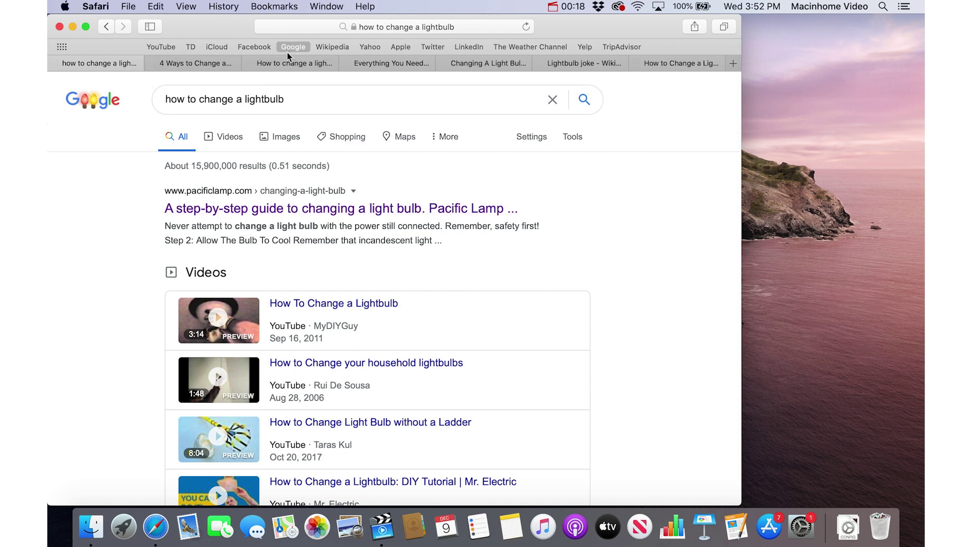
Bookmark all seven tabs as a folder named Lightbulb in the Bookmarks location.
left_click(280, 6)
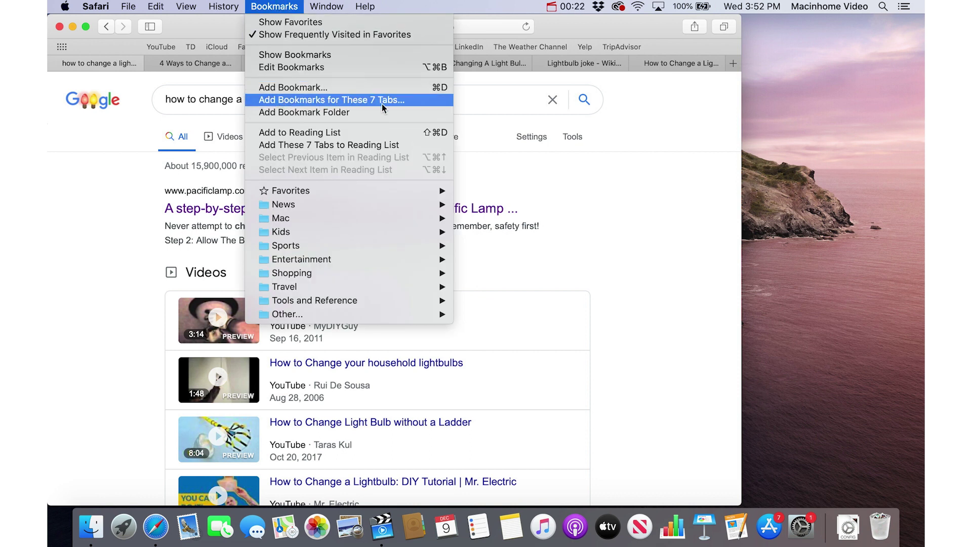
left_click(400, 100)
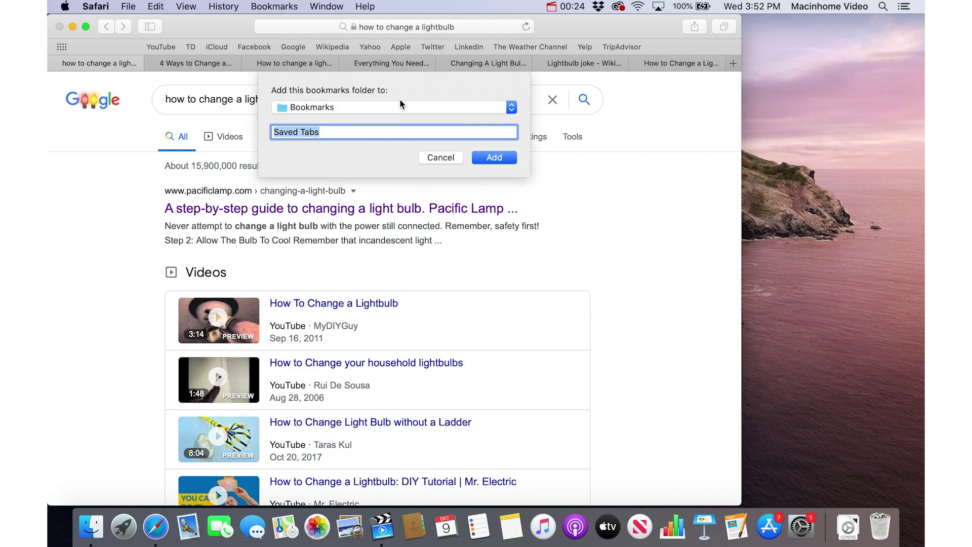
type("Ligh")
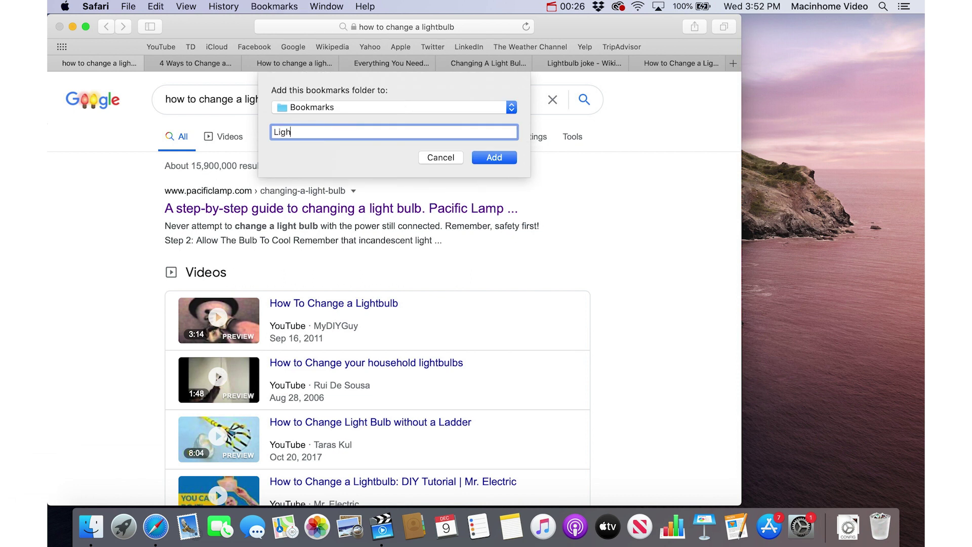
type("tbulb")
left_click(329, 107)
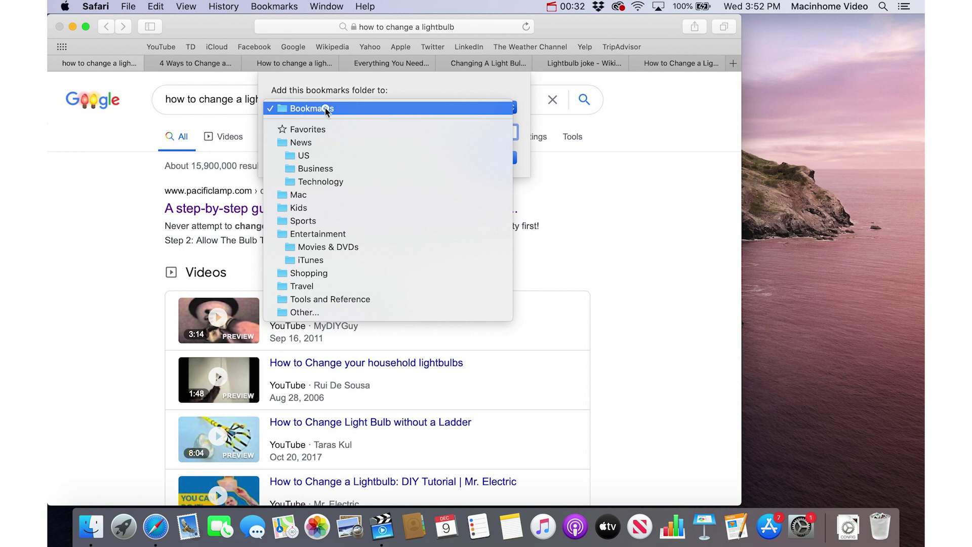
left_click(325, 108)
left_click(281, 5)
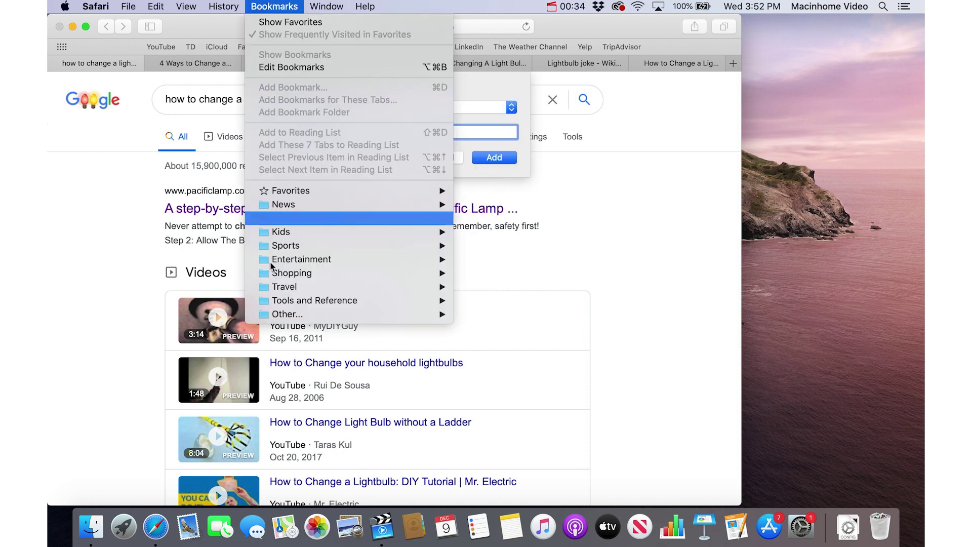
left_click(272, 4)
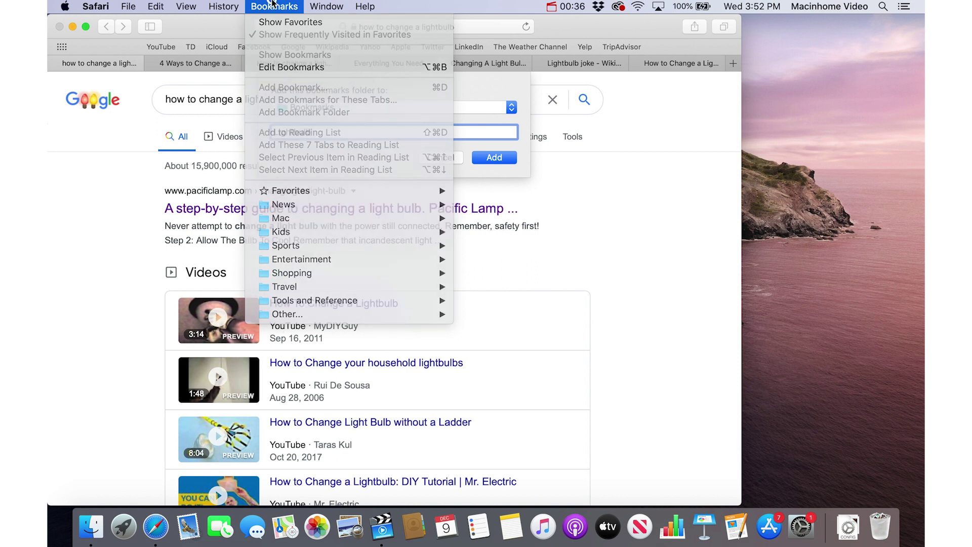
left_click(494, 158)
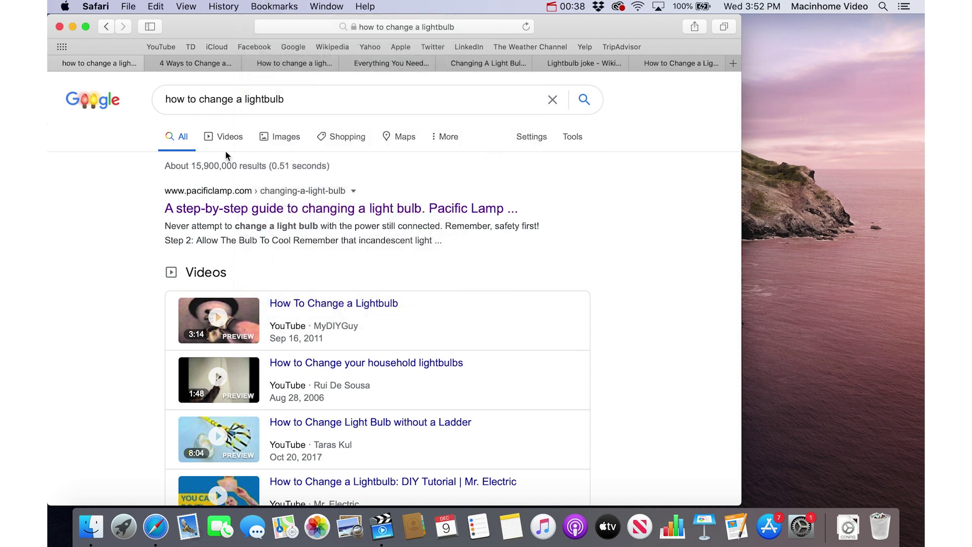
Close the window, relaunch Safari from the Dock, and open the Lightbulb folder in new tabs.
left_click(58, 26)
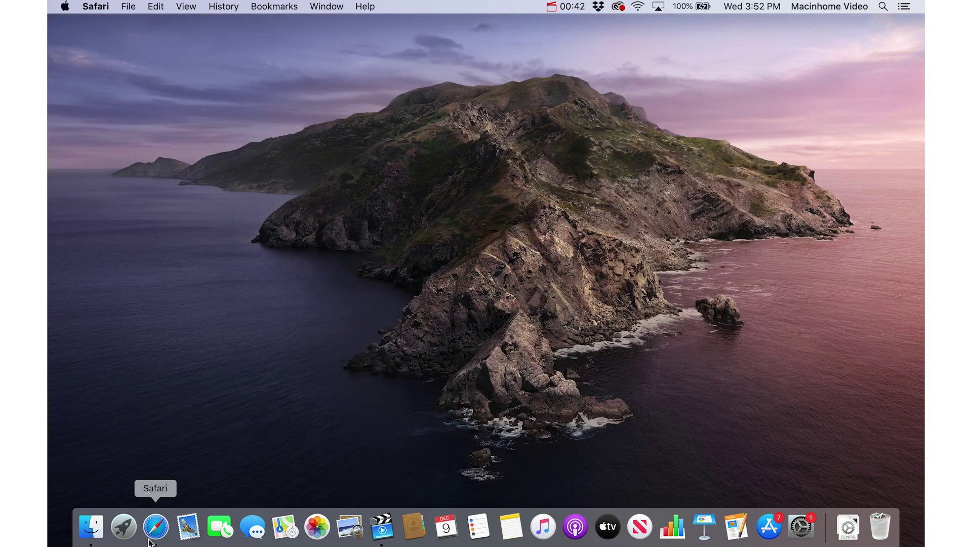
left_click(154, 522)
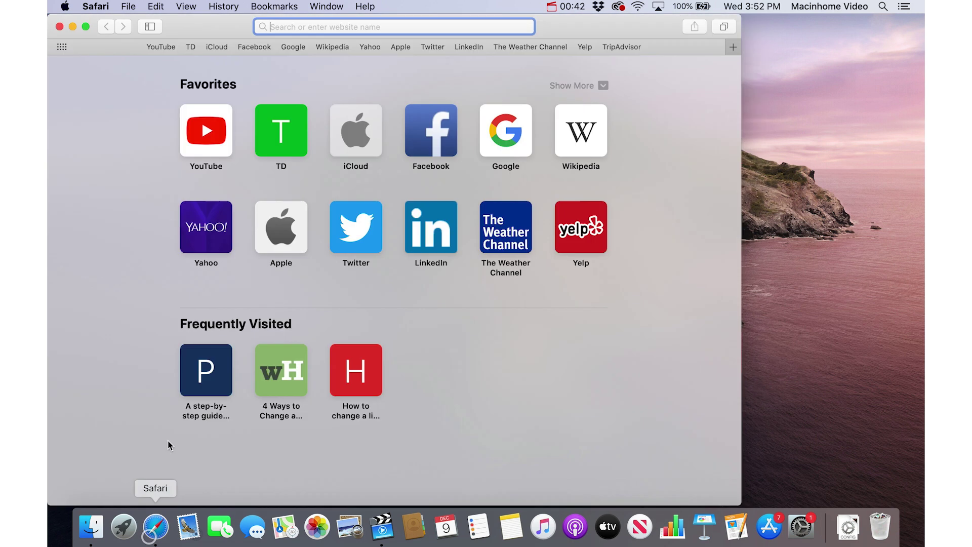
left_click(273, 6)
mouse_move(322, 331)
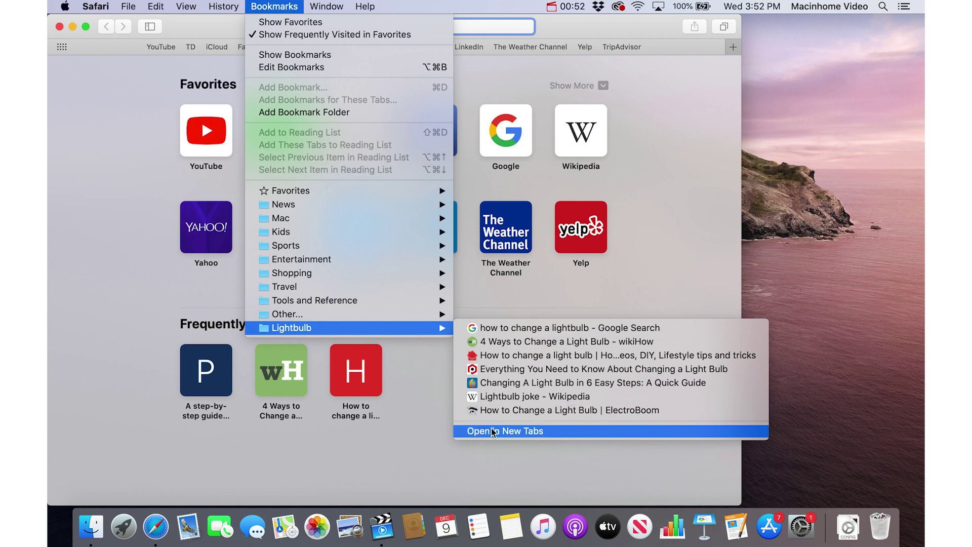
left_click(559, 432)
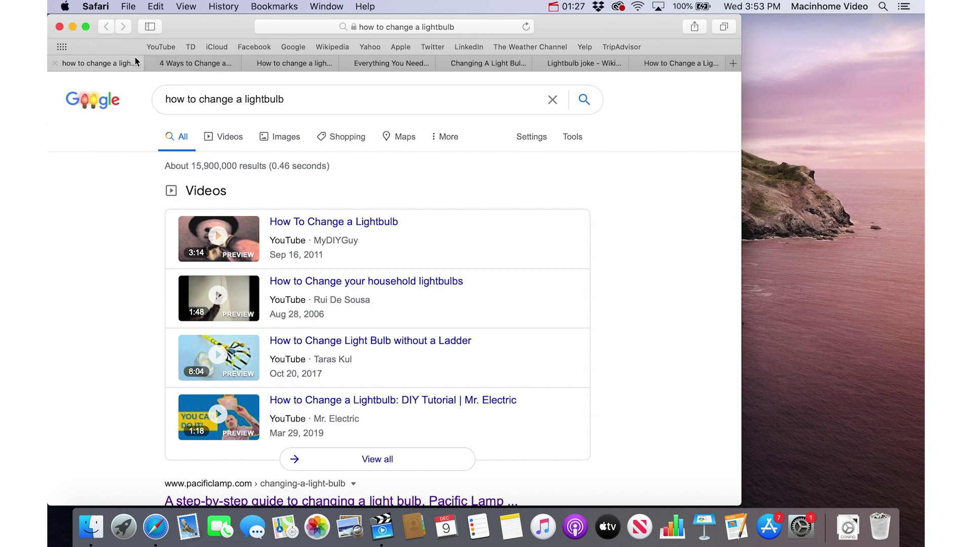
In the bookmarks editor, move the Lightbulb folder into Favorites and drag it to the top.
left_click(264, 5)
left_click(323, 66)
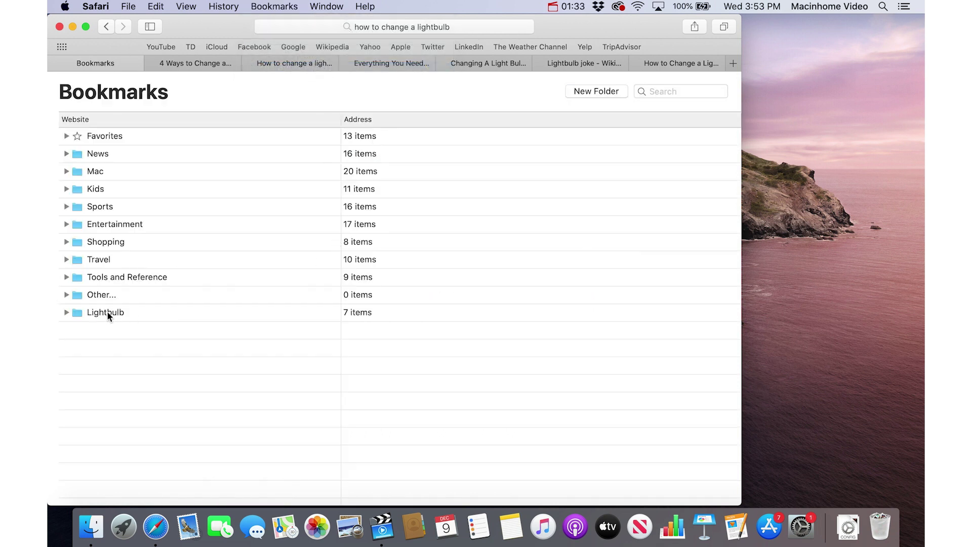
left_click_drag(107, 313, 104, 136)
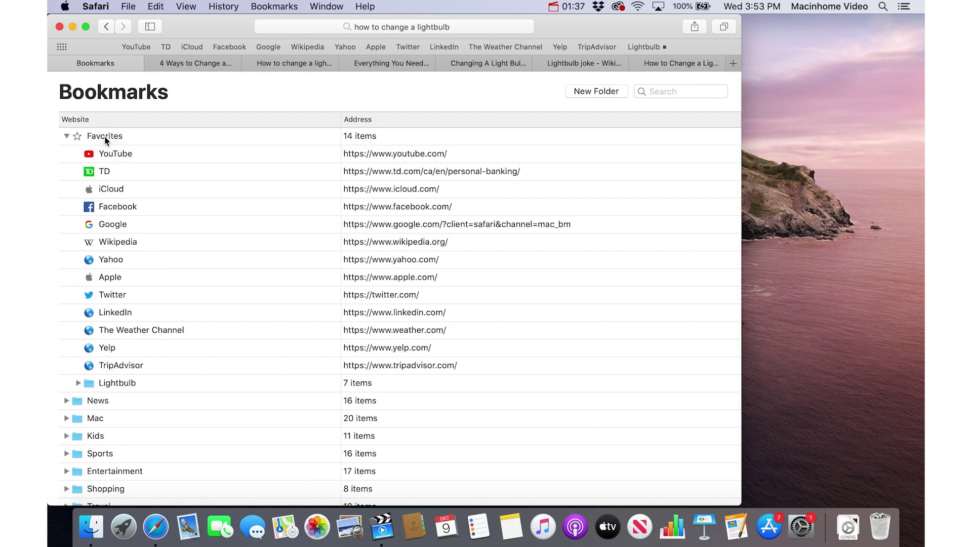
left_click_drag(111, 382, 94, 148)
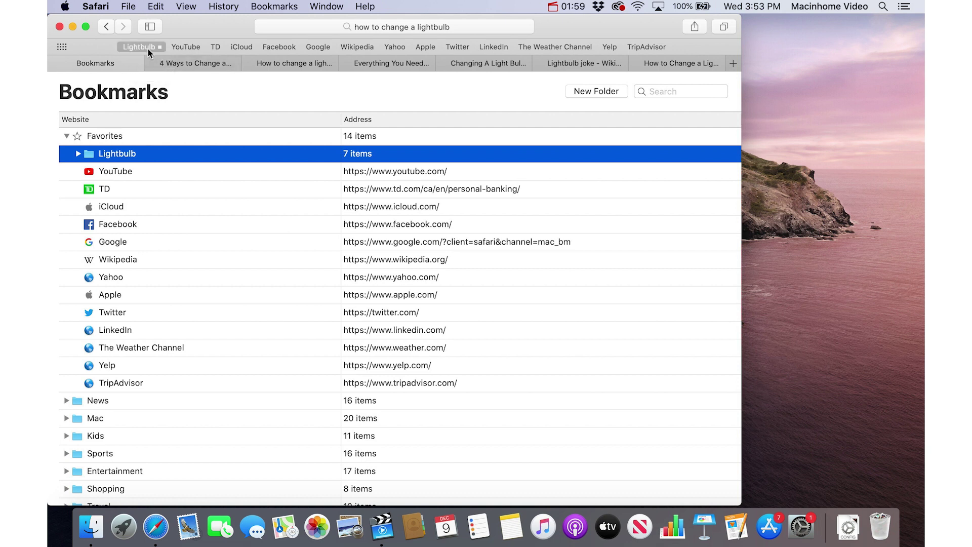
Reopen a Safari window and open all seven Lightbulb pages from the favorites bar.
left_click(61, 26)
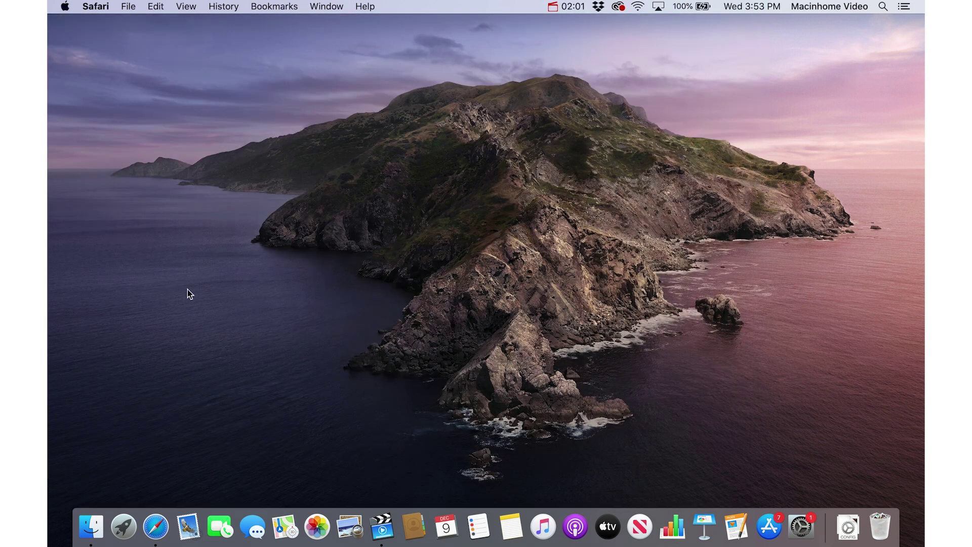
left_click(156, 527)
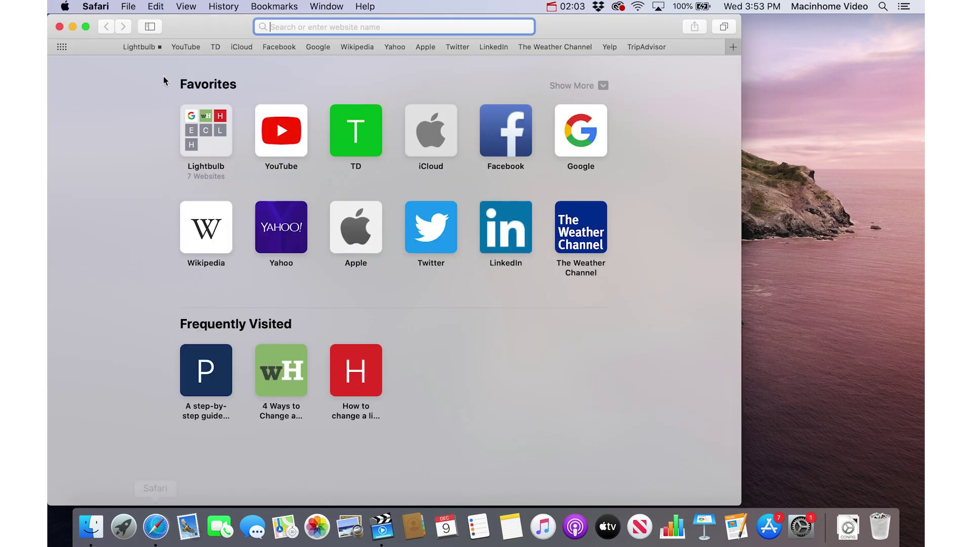
left_click(150, 48)
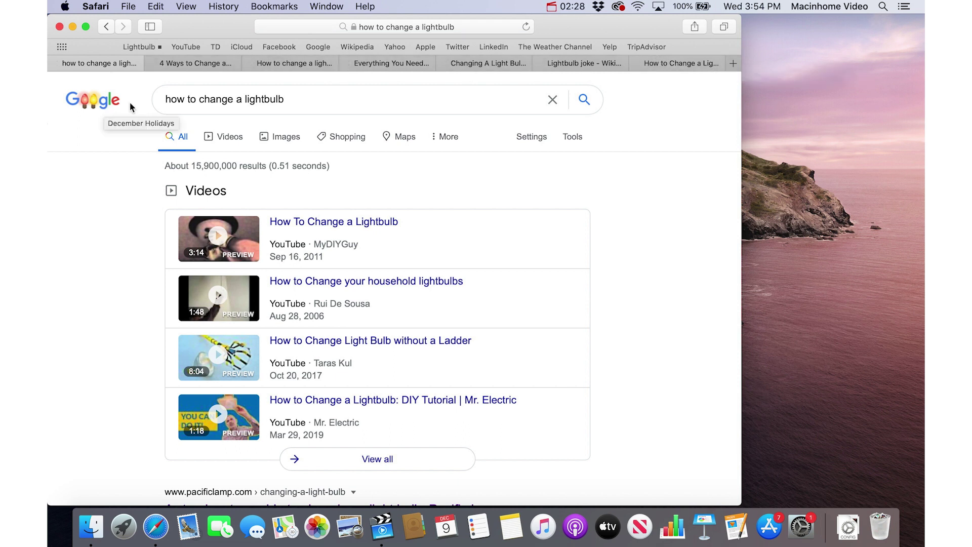
Set the Lightbulb favorites folder to Automatically Replace Tabs.
right_click(145, 49)
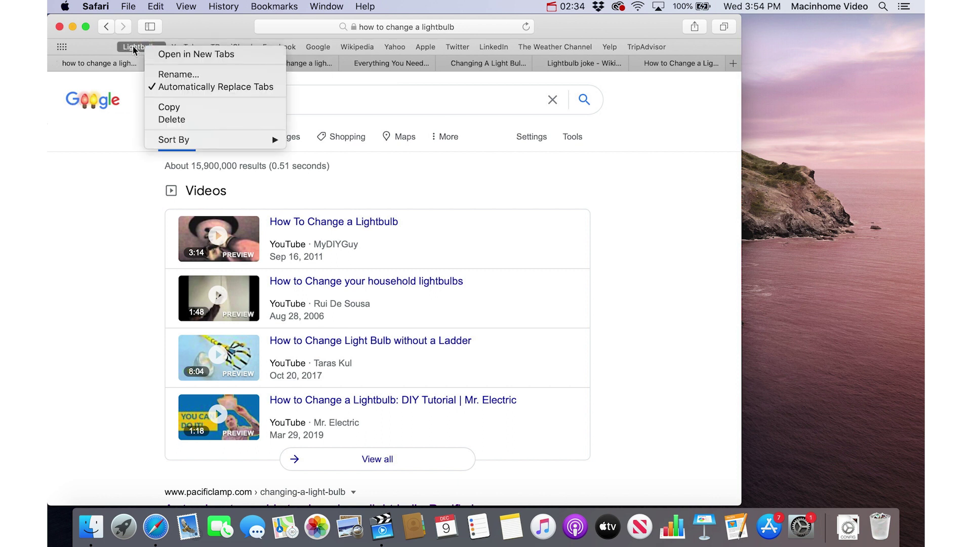
left_click(218, 88)
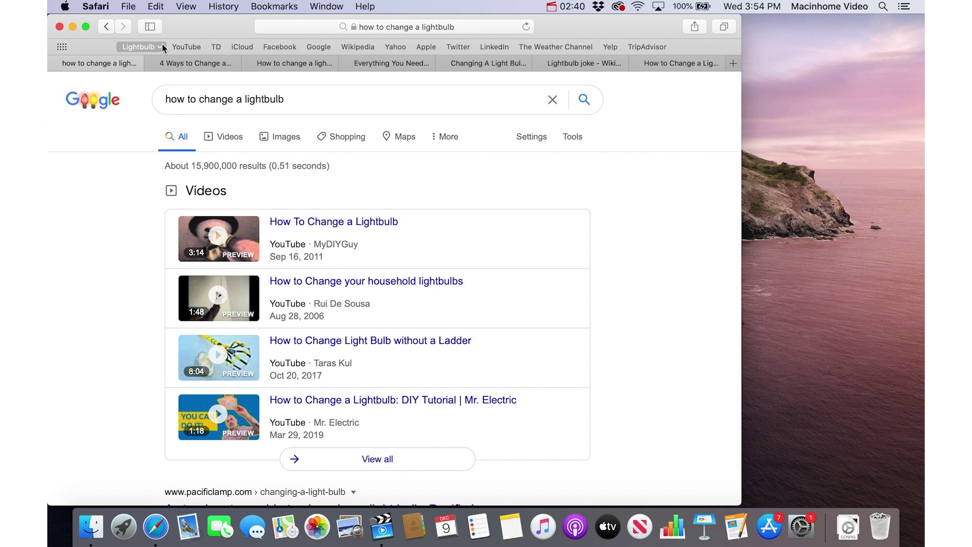
left_click(147, 46)
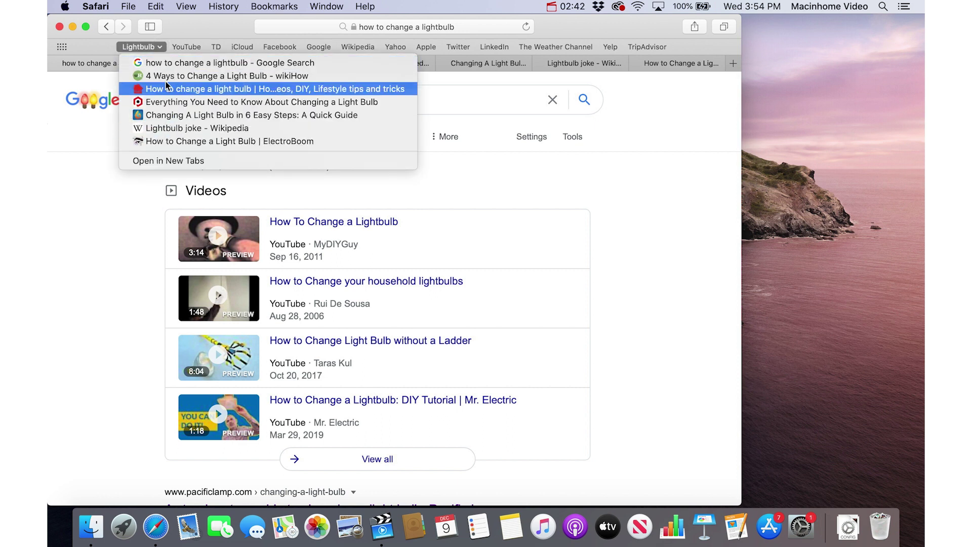
left_click(134, 232)
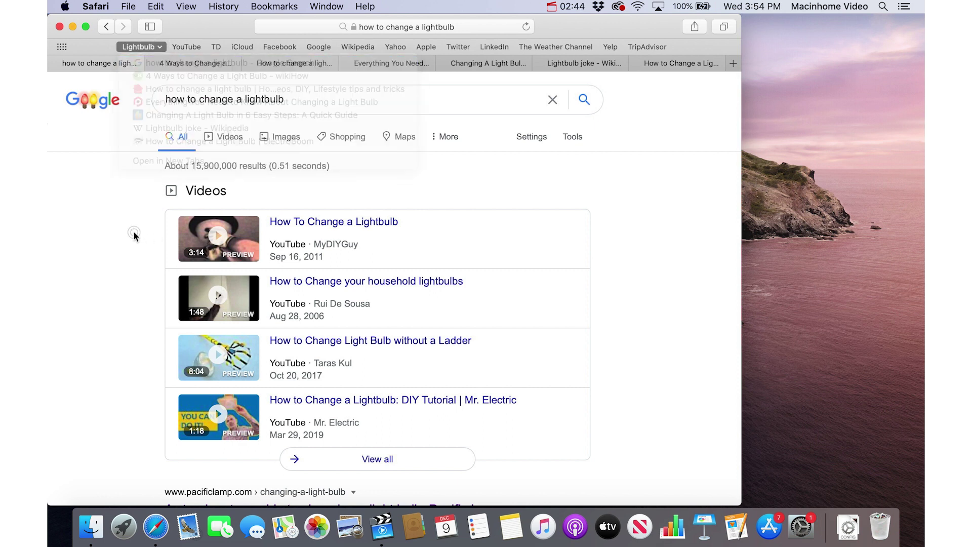
right_click(150, 43)
left_click(176, 81)
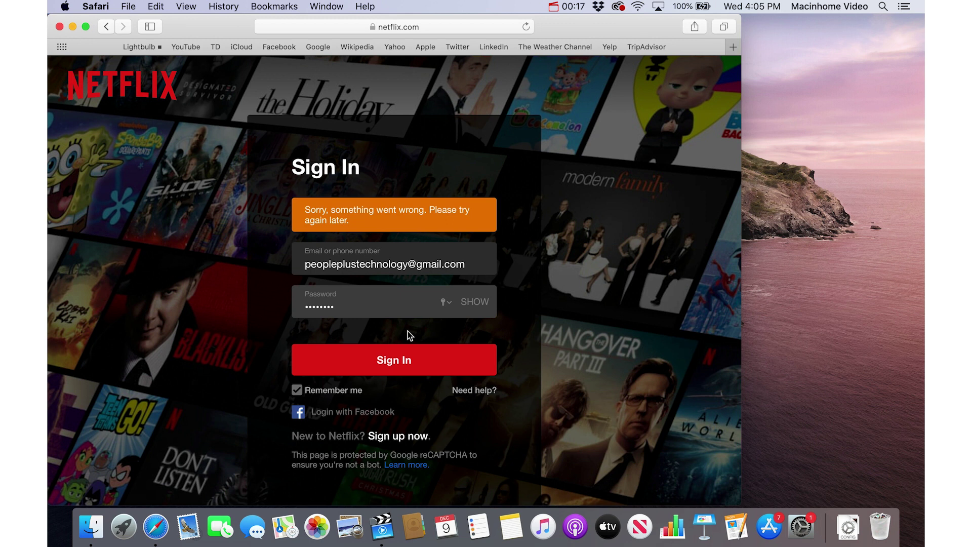
Submit the Netflix sign-in and choose Save Password in Safari's prompt.
left_click(396, 364)
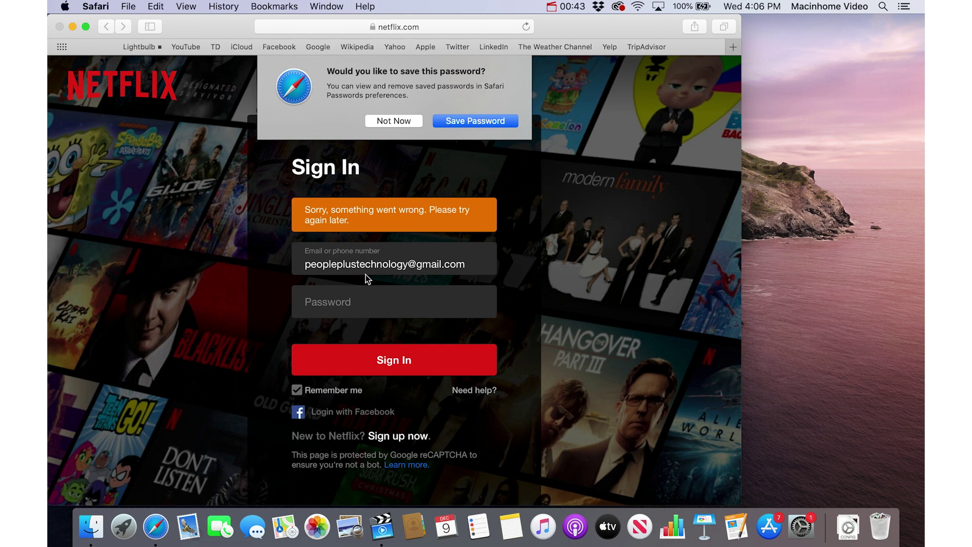
left_click(487, 122)
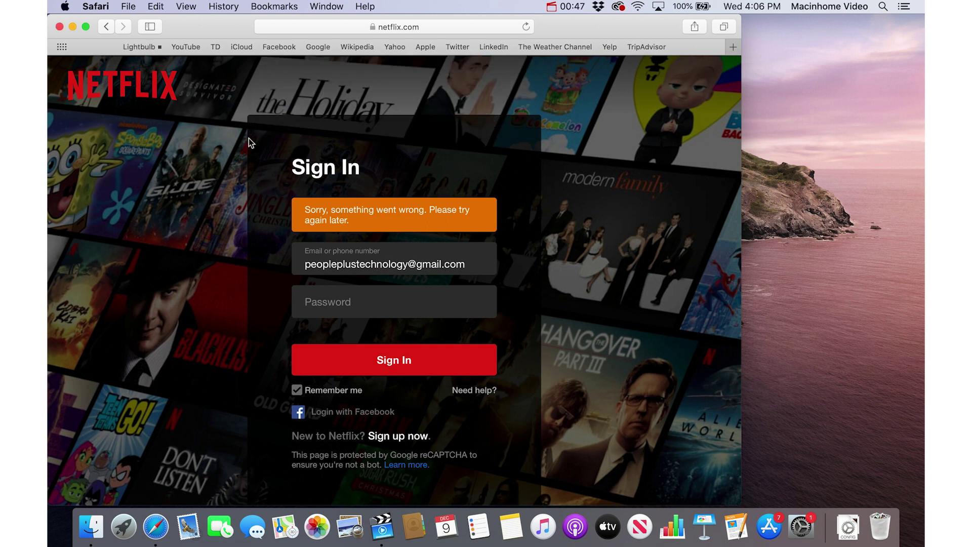
left_click(101, 6)
Open Safari Preferences and unlock the Passwords pane with the Mac account password.
left_click(100, 6)
left_click(100, 6)
left_click(152, 55)
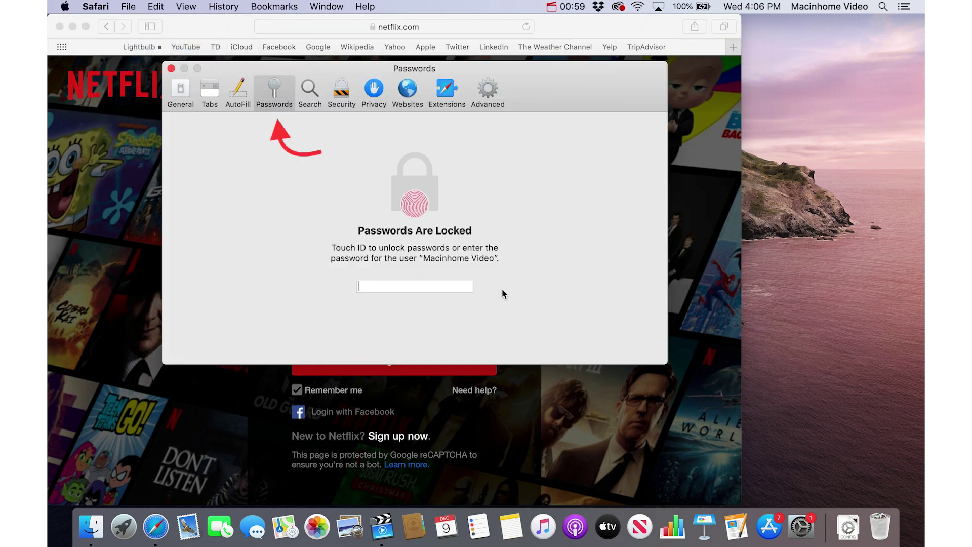
type("•••••")
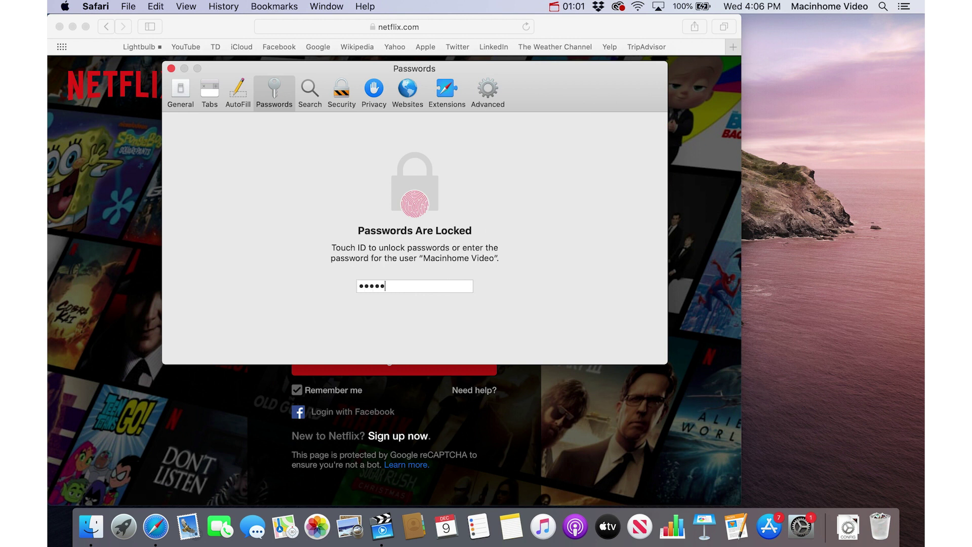
type("•••")
key("Return")
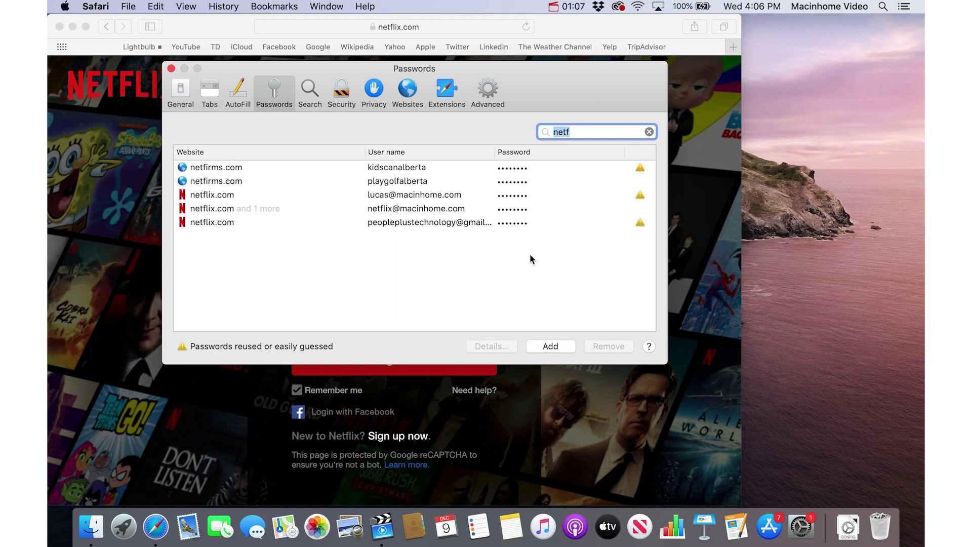
Remove the newly saved netflix.com password and confirm the deletion.
left_click(540, 226)
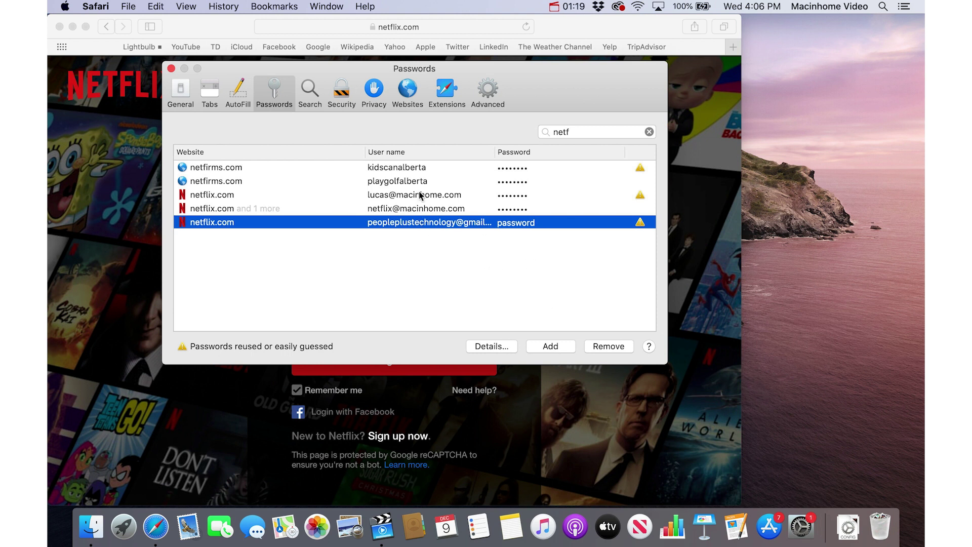
left_click(615, 348)
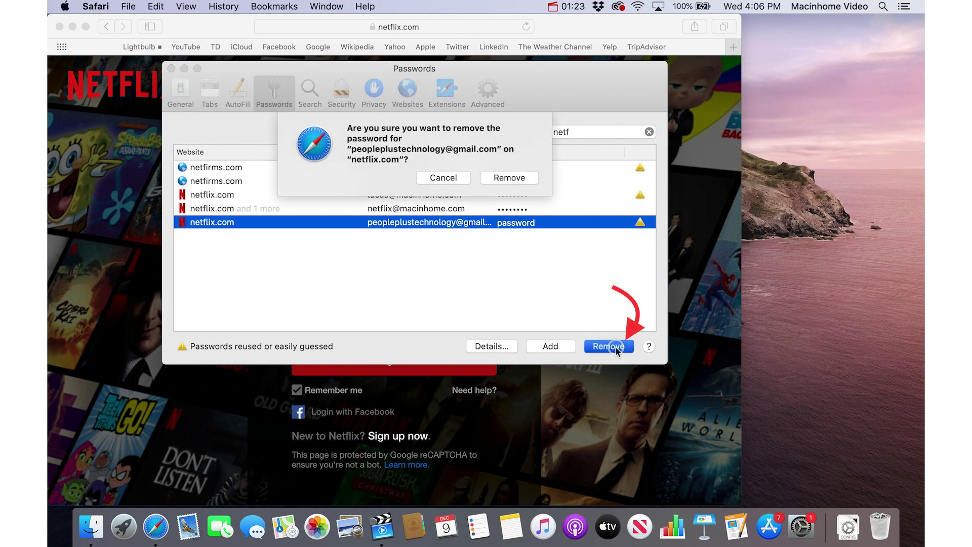
left_click(527, 180)
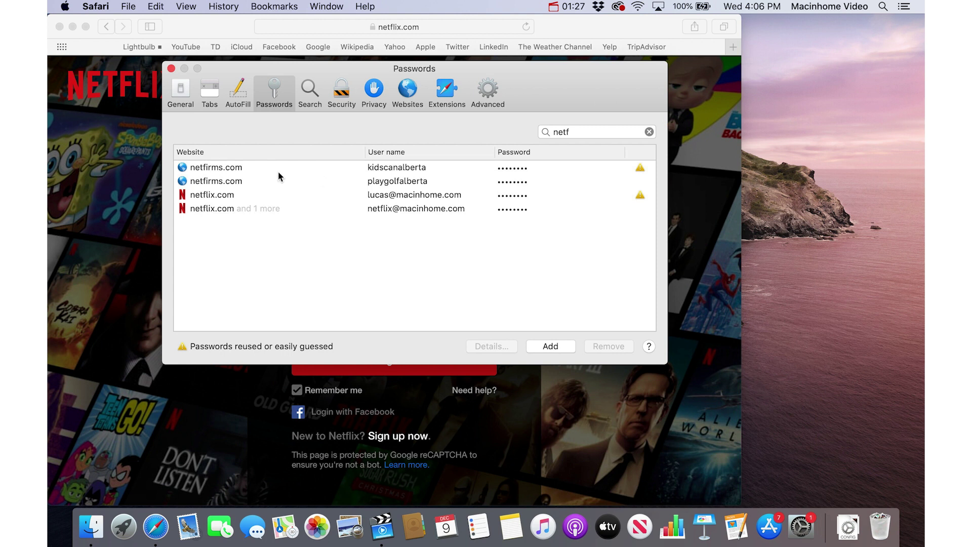
Open System Preferences from the Apple menu and go to Users & Groups.
left_click(65, 6)
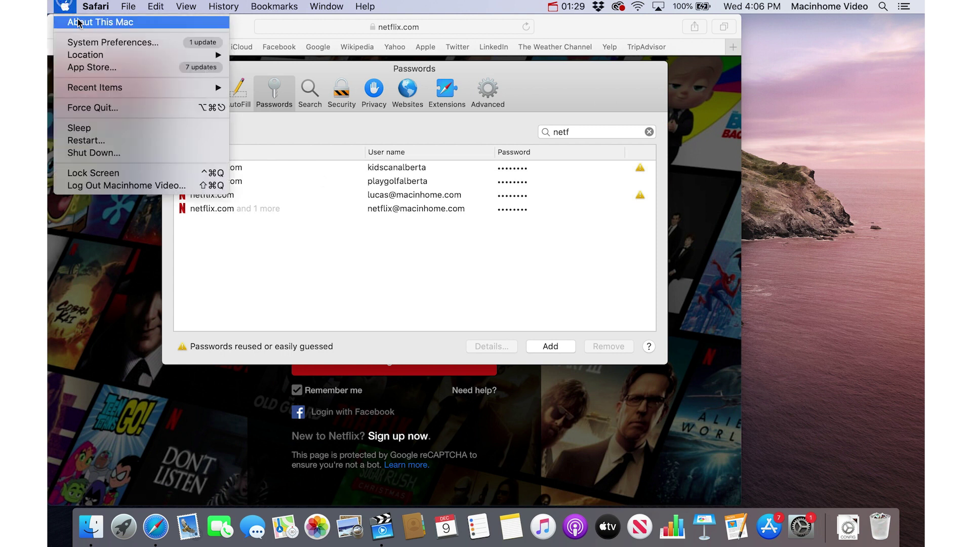
left_click(94, 43)
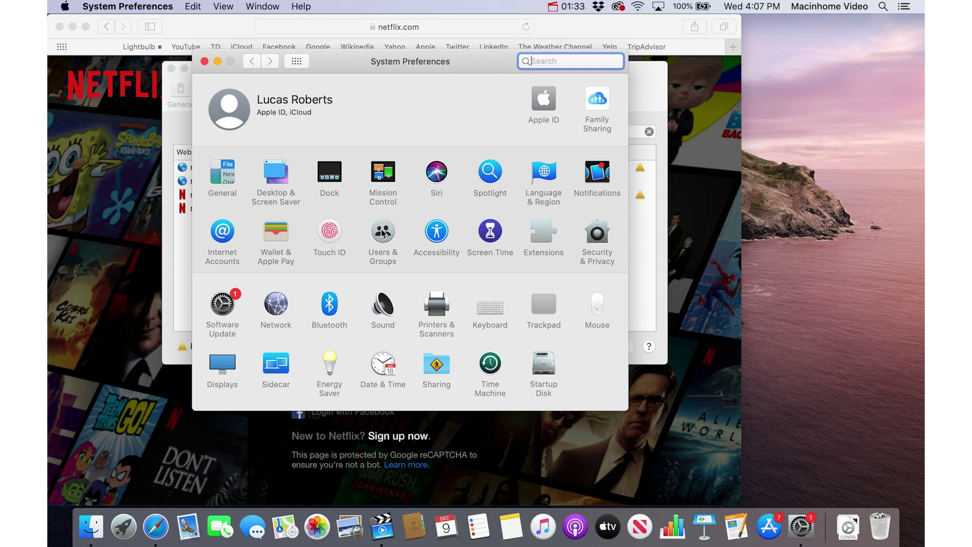
left_click(384, 232)
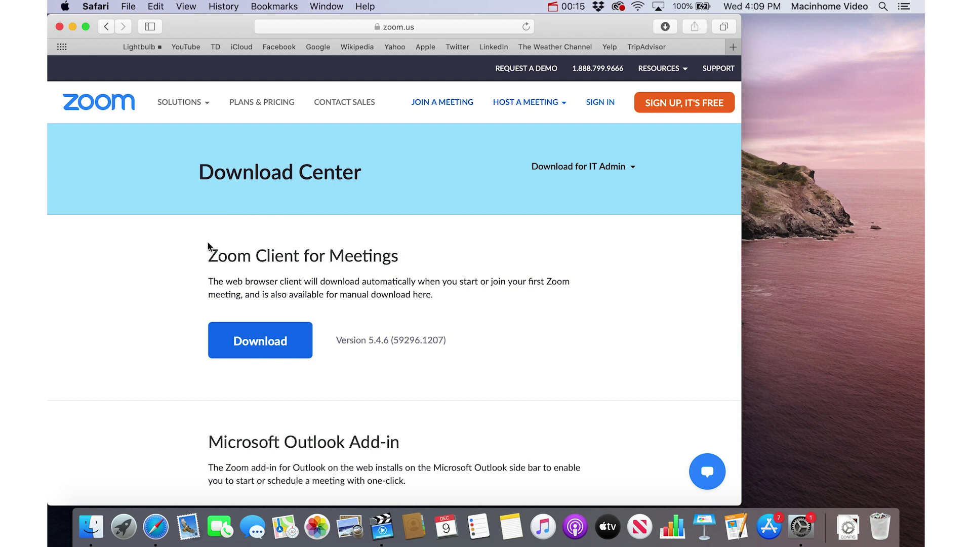
Start the Zoom Client for Meetings download, then cancel the allow-downloads prompt for zoom.us.
left_click(266, 342)
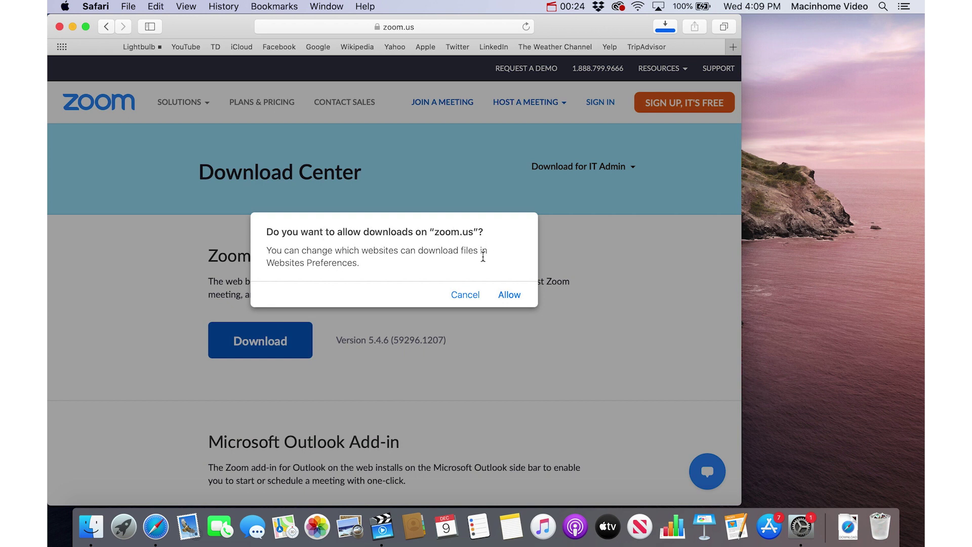
left_click(462, 296)
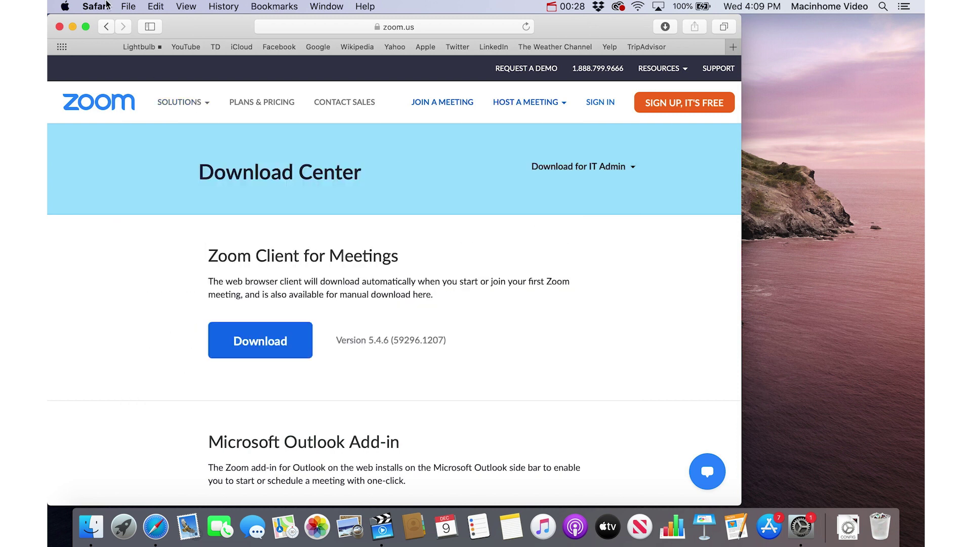
In Safari's Websites preferences, set Downloads for other websites to Allow.
left_click(95, 6)
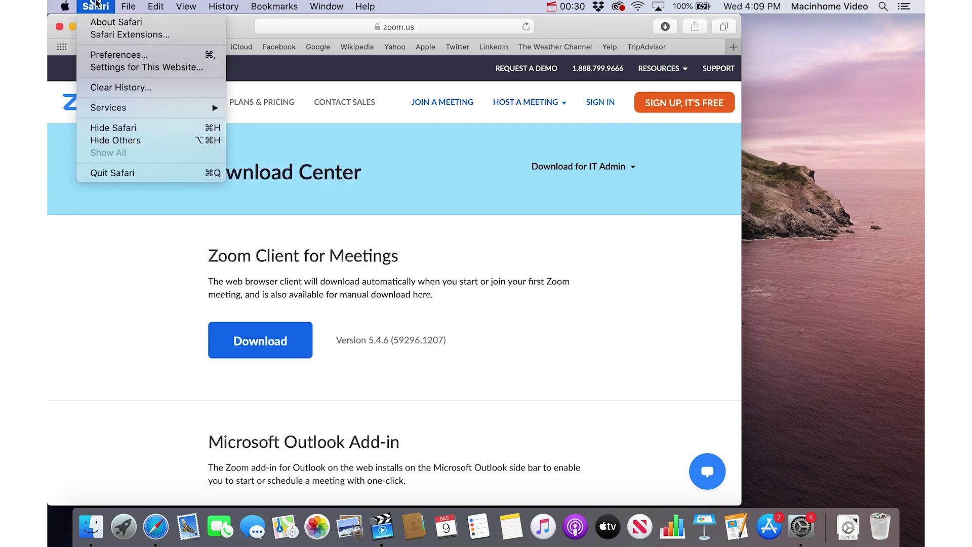
left_click(114, 54)
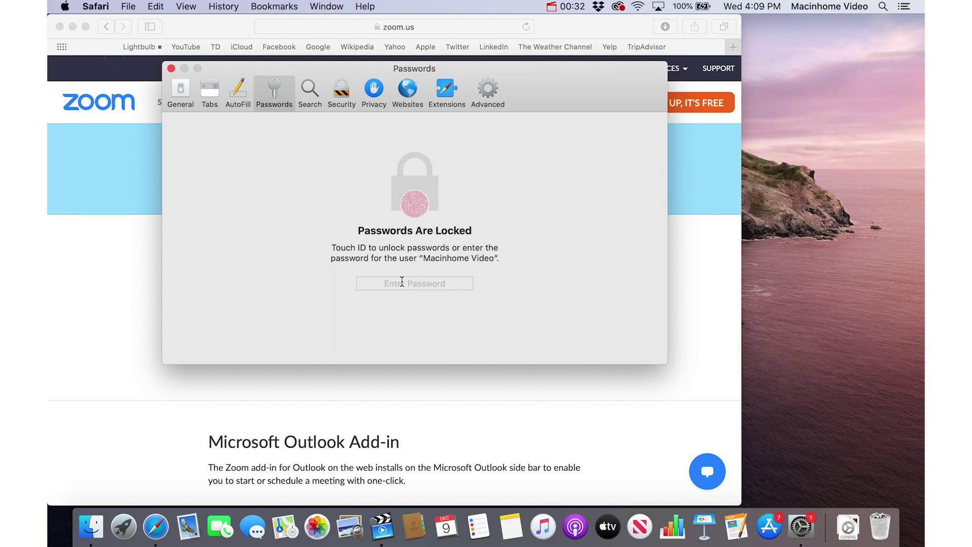
left_click(408, 91)
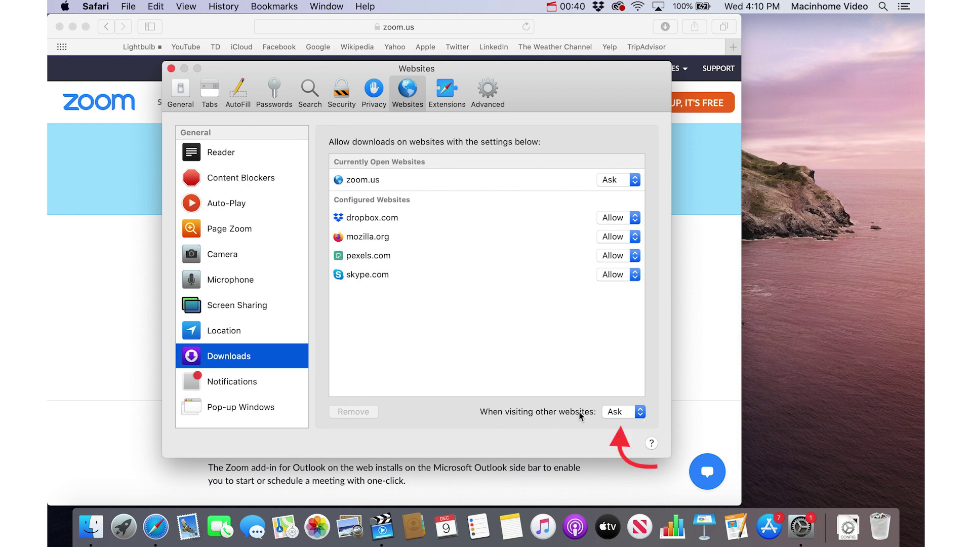
left_click(616, 415)
left_click(618, 435)
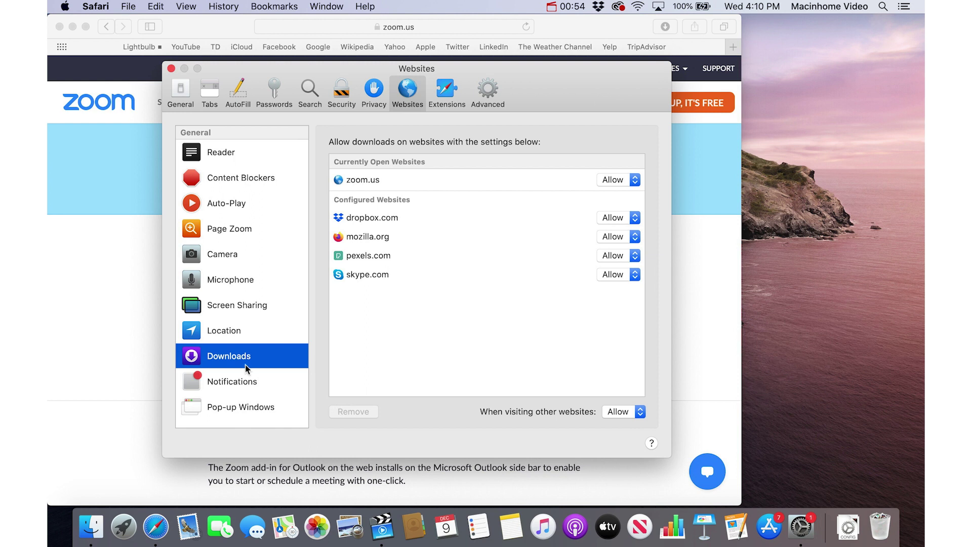
left_click(236, 384)
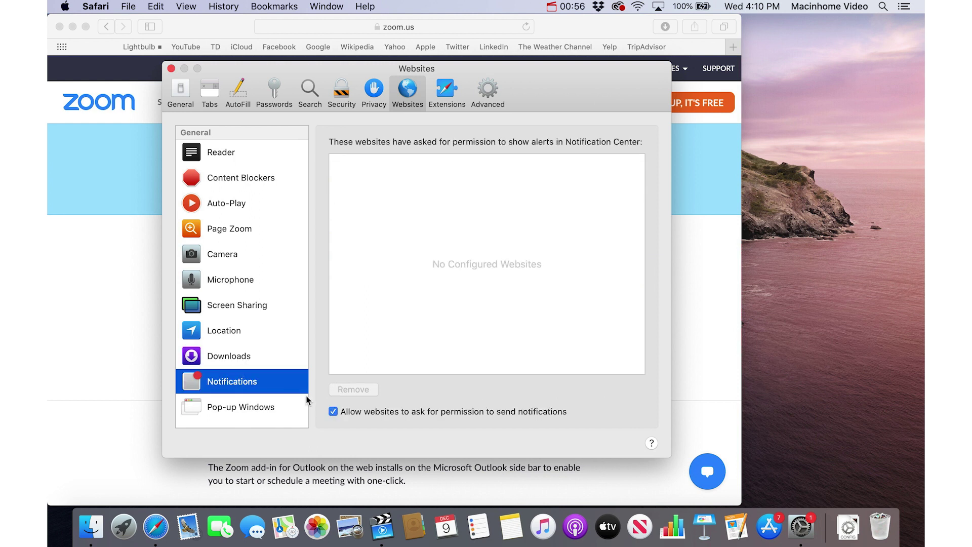
Uncheck 'Allow websites to ask for permission to send notifications'.
left_click(333, 412)
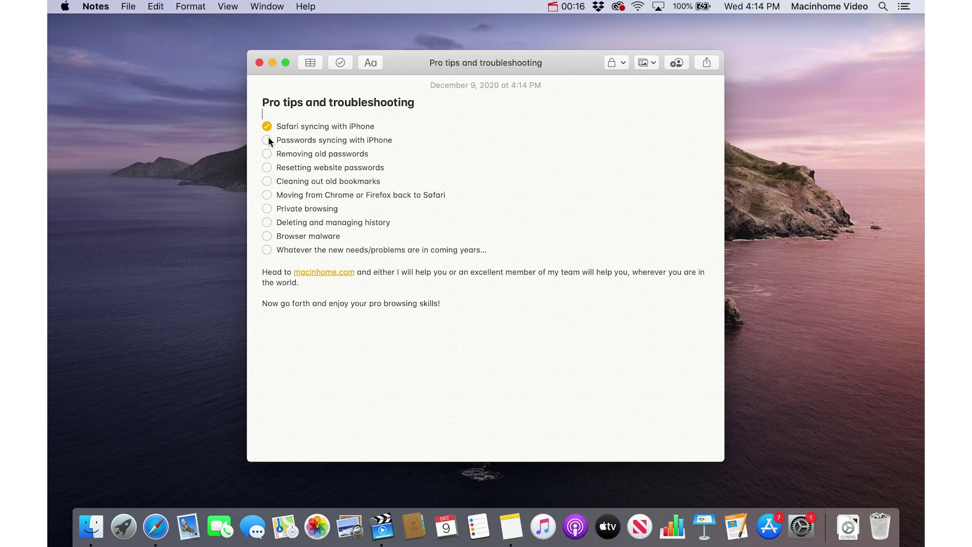
Tick off the remaining items, from Removing old passwords through the final open-ended item.
left_click(267, 153)
left_click(267, 167)
left_click(266, 181)
left_click(267, 195)
left_click(267, 223)
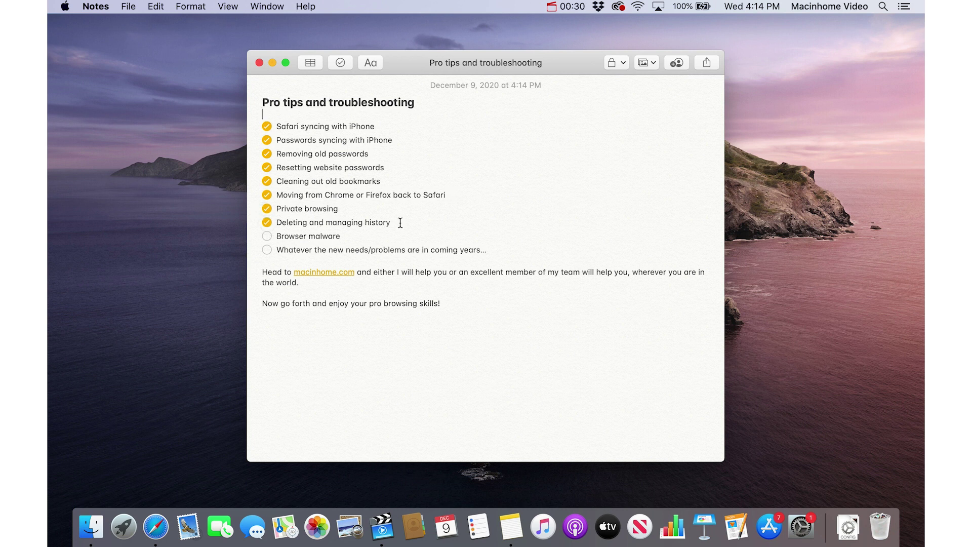
left_click(267, 237)
left_click(268, 249)
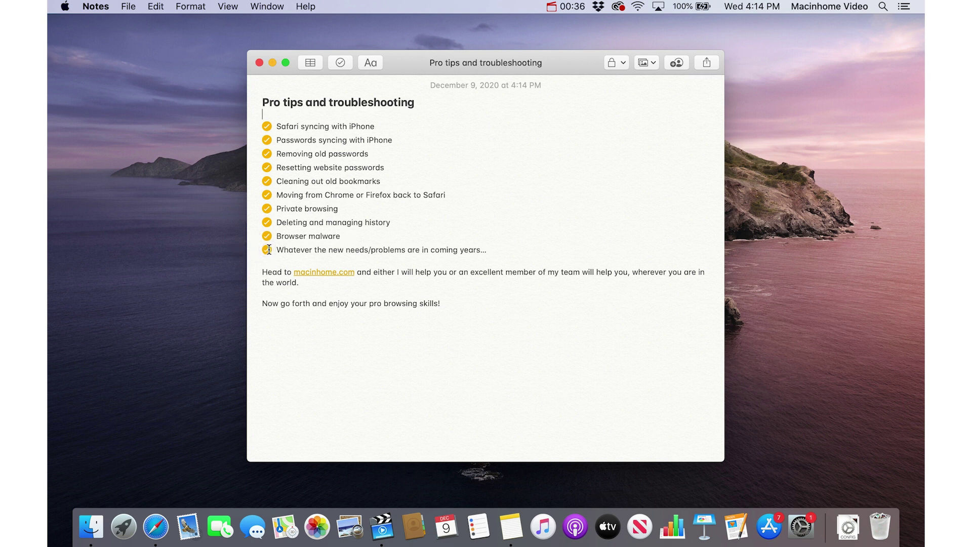